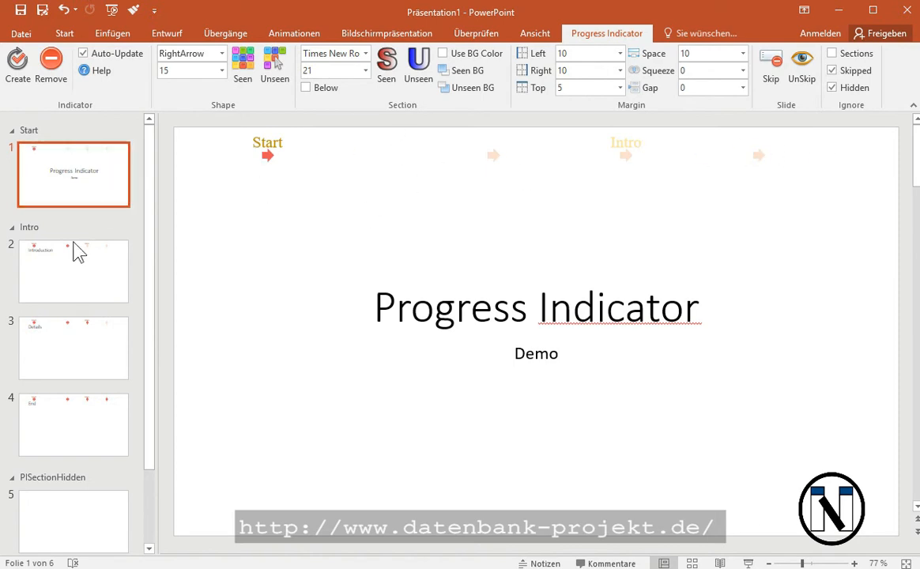
On the Introduction slide, set the background colour of seen sections to blue with RGB 46, 117, 182.
{"action": "left_click", "coordinate": [92, 256]}
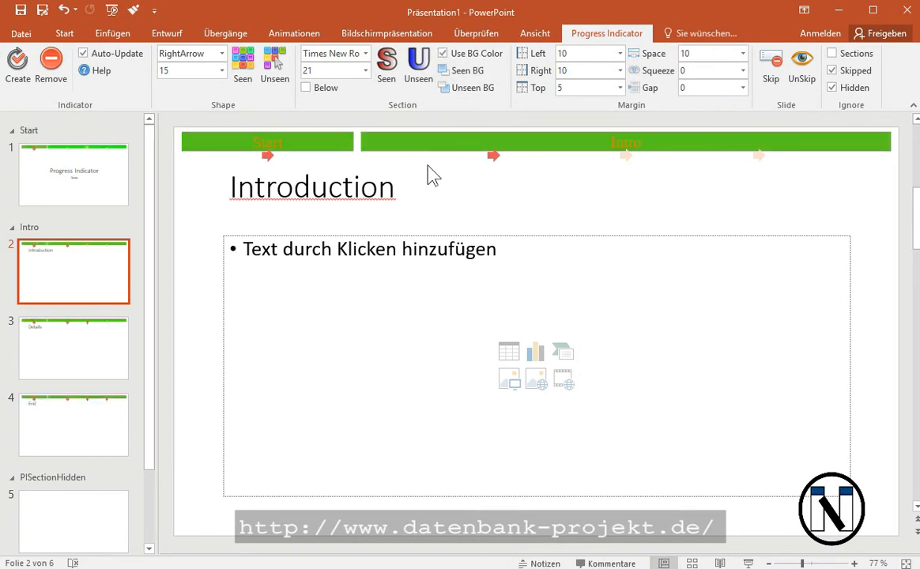
{"action": "left_click", "coordinate": [465, 71]}
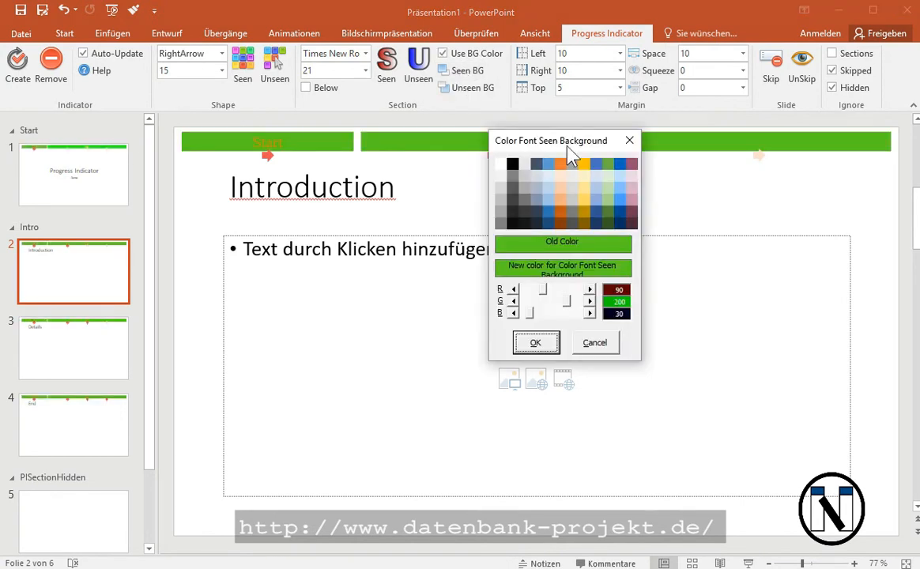
{"action": "left_click_drag", "start_coordinate": [575, 154], "coordinate": [541, 298]}
{"action": "left_click", "coordinate": [516, 360]}
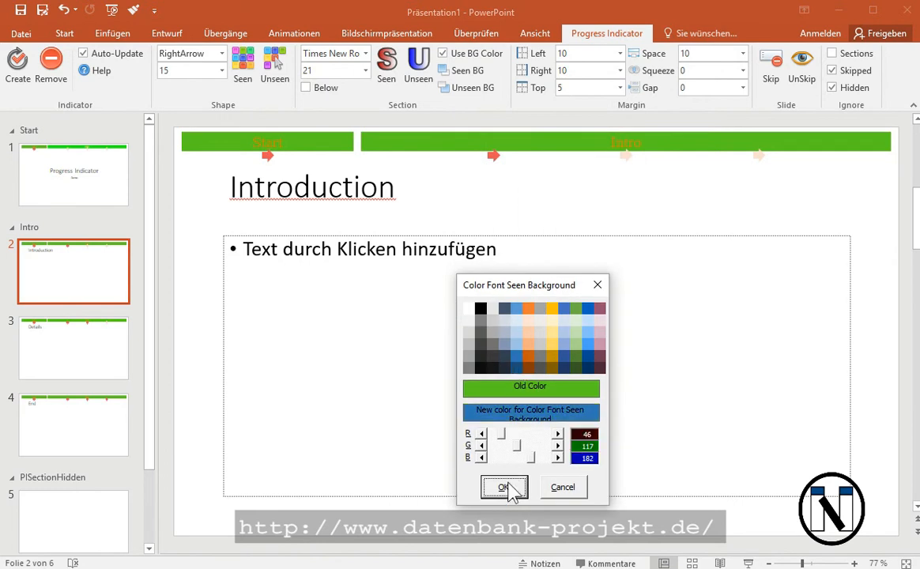
{"action": "left_click", "coordinate": [504, 489]}
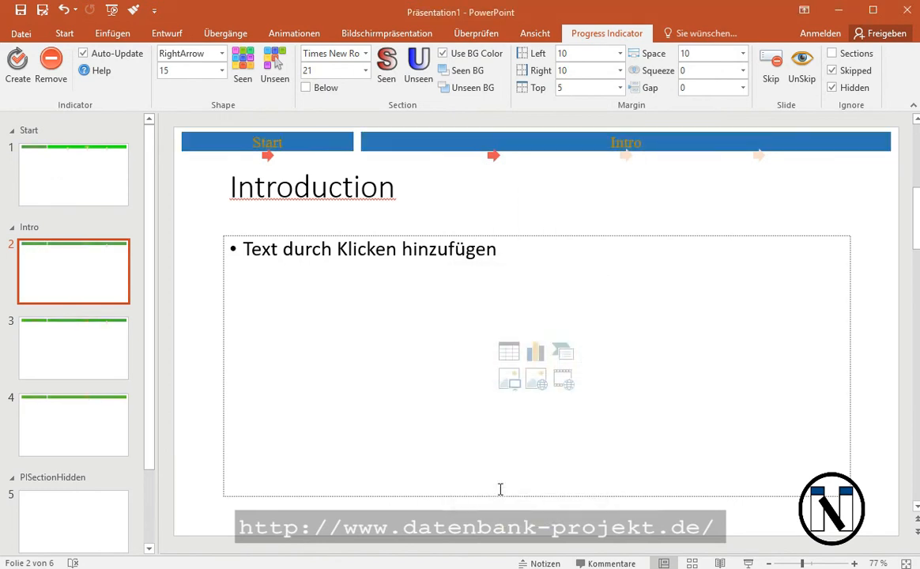
Set the background colour of unseen sections to light blue with RGB 222, 235, 247 and check it on slides 1 to 4.
{"action": "left_click", "coordinate": [468, 88]}
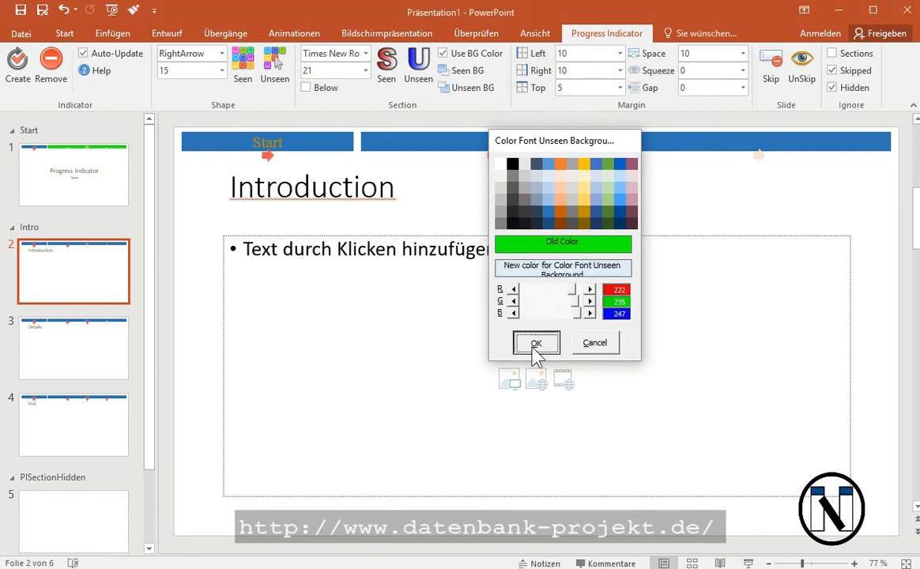
{"action": "left_click", "coordinate": [535, 346]}
{"action": "left_click", "coordinate": [88, 176]}
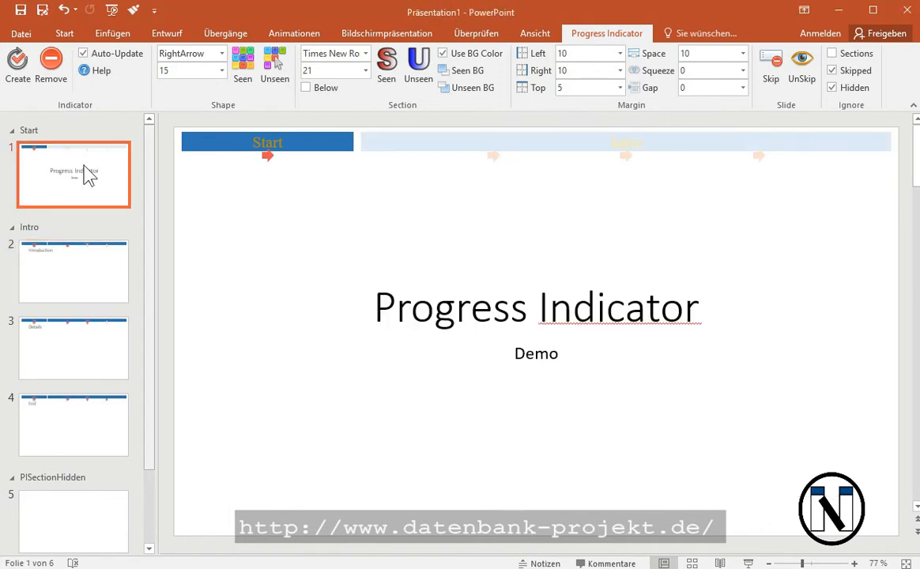
{"action": "left_click", "coordinate": [76, 262]}
{"action": "left_click", "coordinate": [71, 358]}
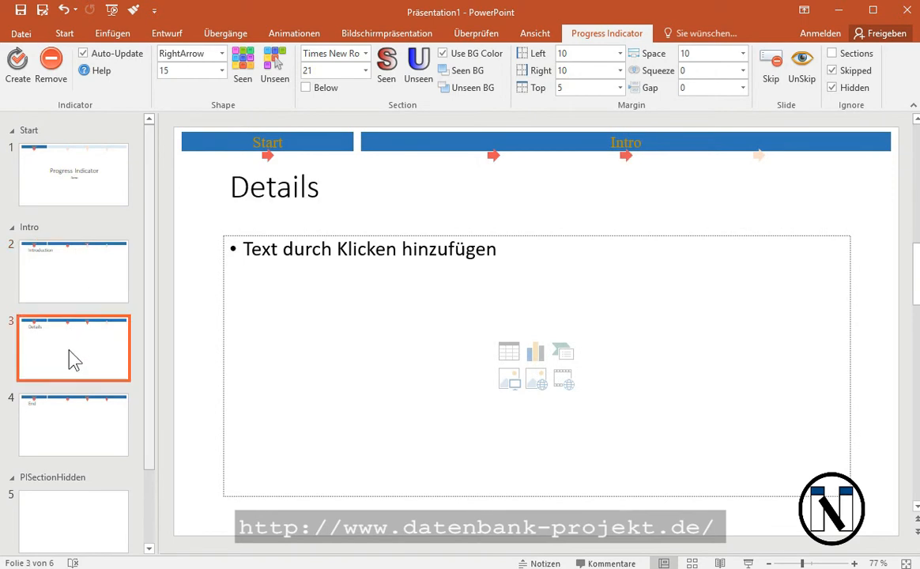
{"action": "left_click", "coordinate": [77, 407]}
Turn the section background colour off and back on.
{"action": "left_click", "coordinate": [463, 56]}
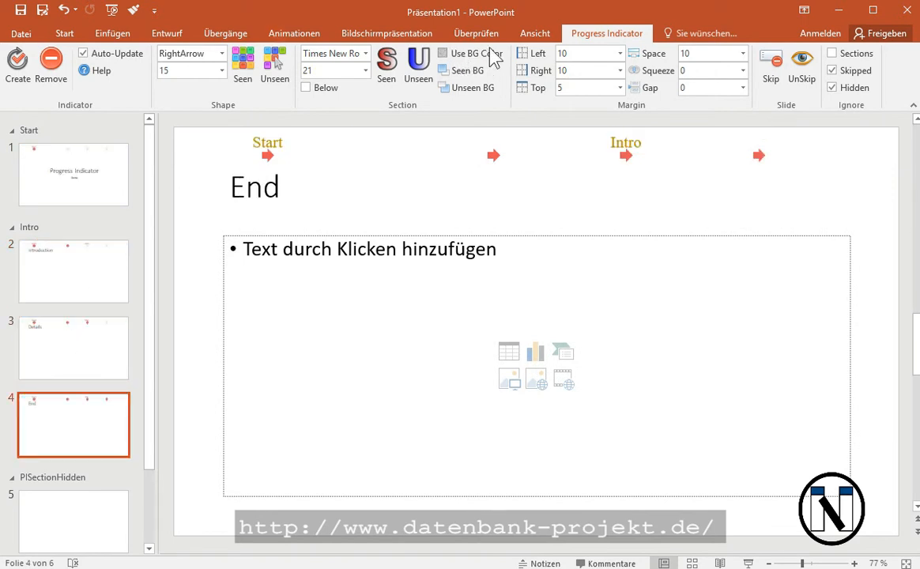
{"action": "left_click", "coordinate": [490, 51]}
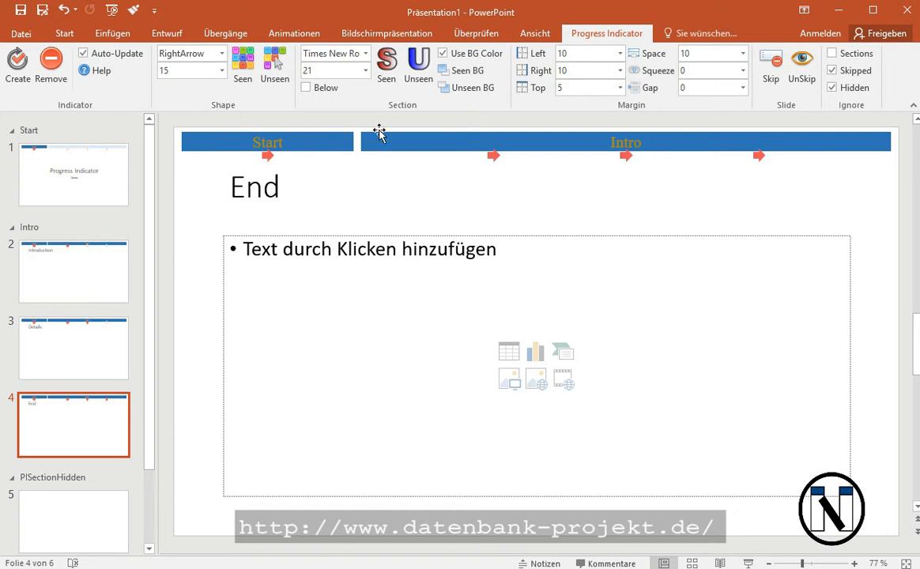
Set the progress indicator's left and right margins to 0.
{"action": "left_click", "coordinate": [609, 54]}
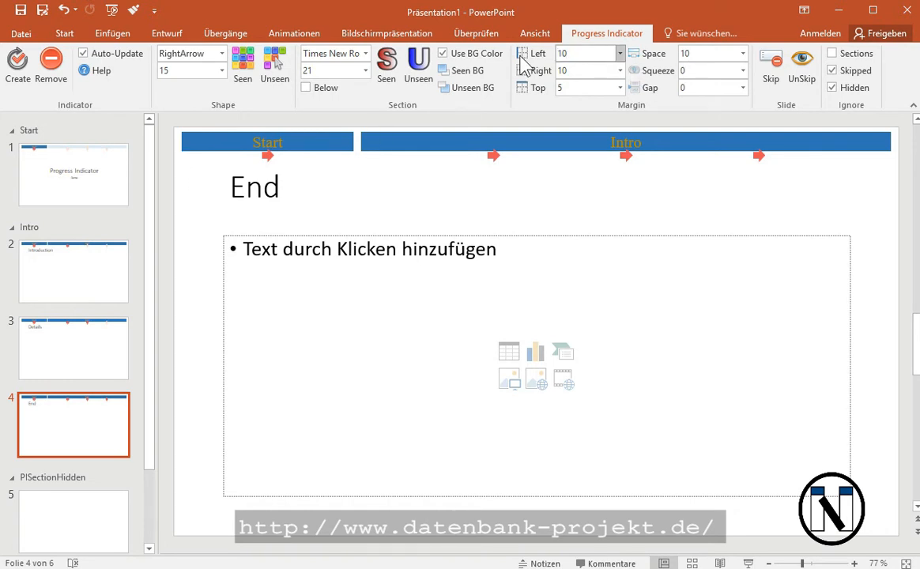
{"action": "type", "text": "0"}
{"action": "key", "text": "Return"}
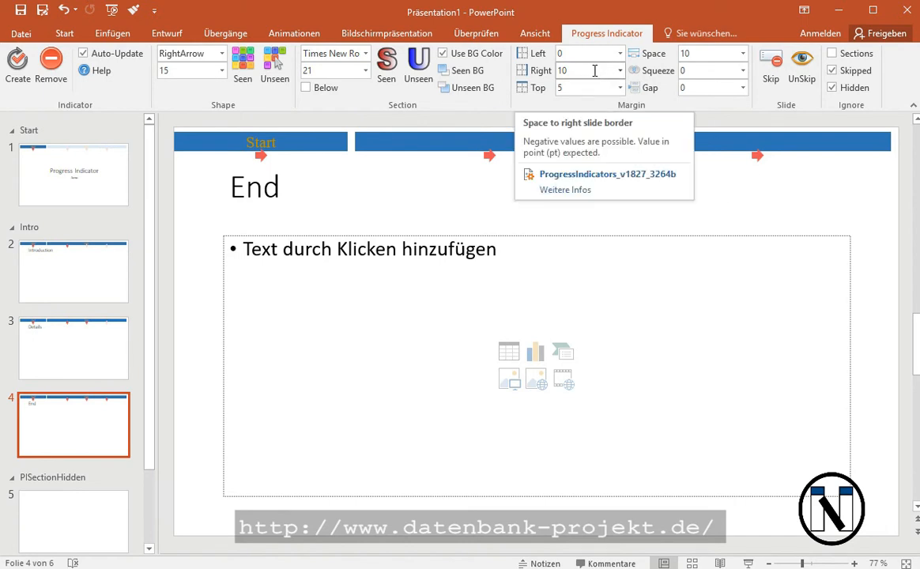
{"action": "left_click_drag", "start_coordinate": [596, 70], "coordinate": [482, 72]}
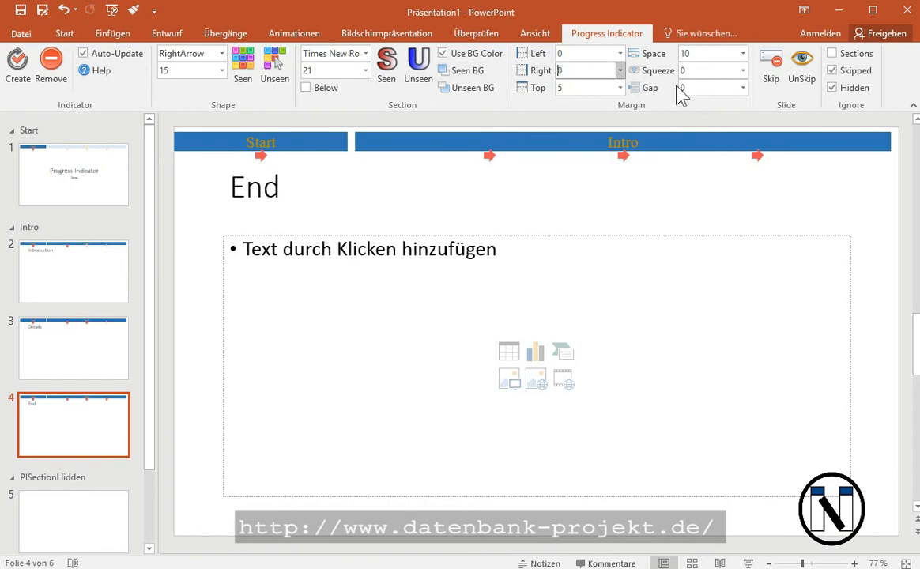
{"action": "key", "text": "Return"}
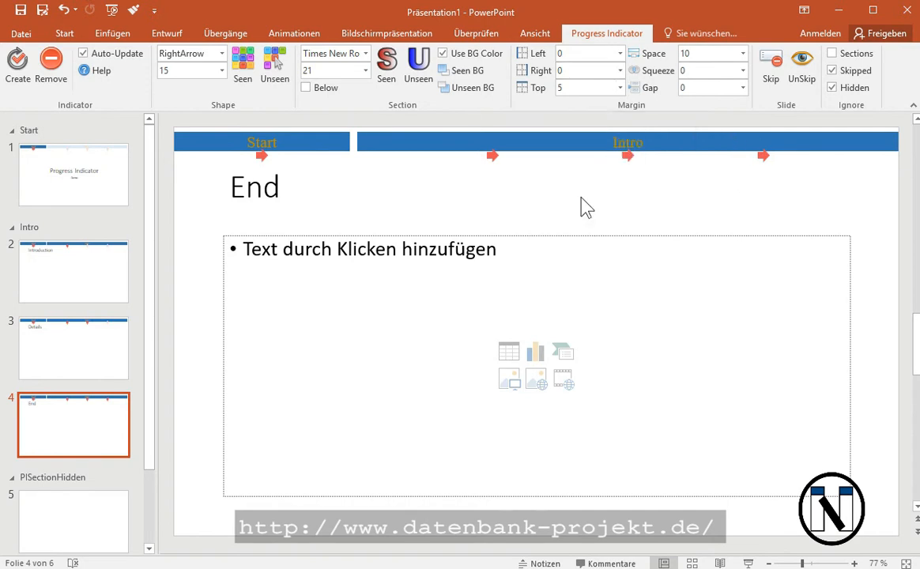
Try top margins of 0 and -10 for the progress indicator.
{"action": "left_click", "coordinate": [620, 87]}
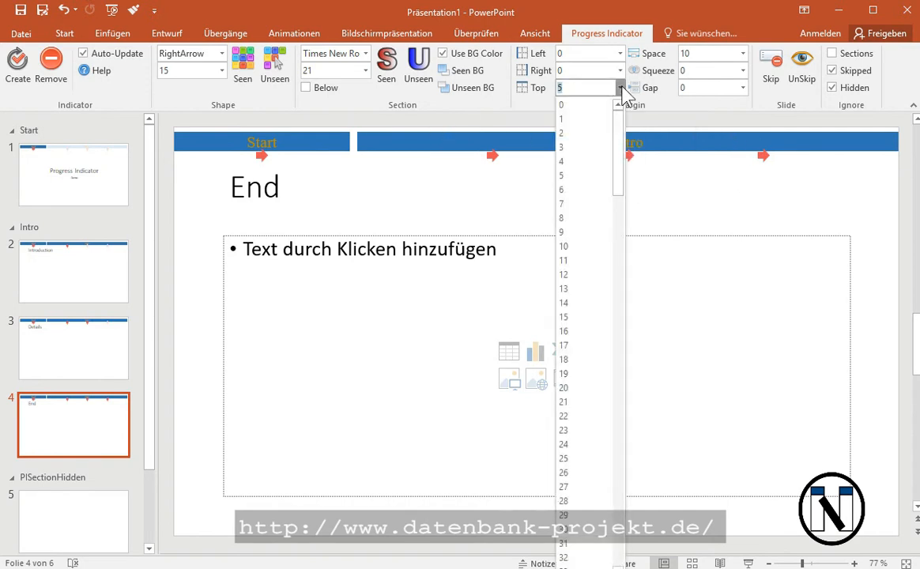
{"action": "left_click", "coordinate": [606, 105]}
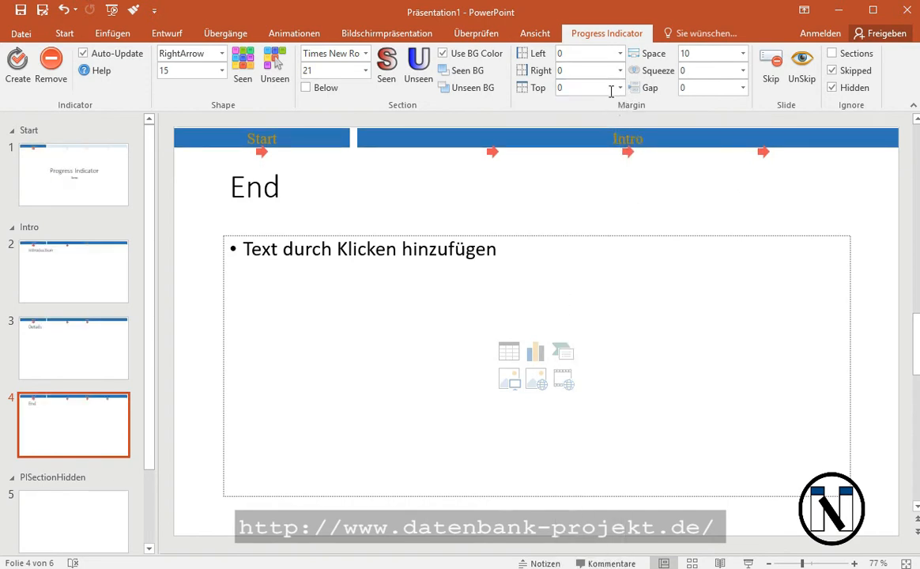
{"action": "left_click", "coordinate": [620, 88]}
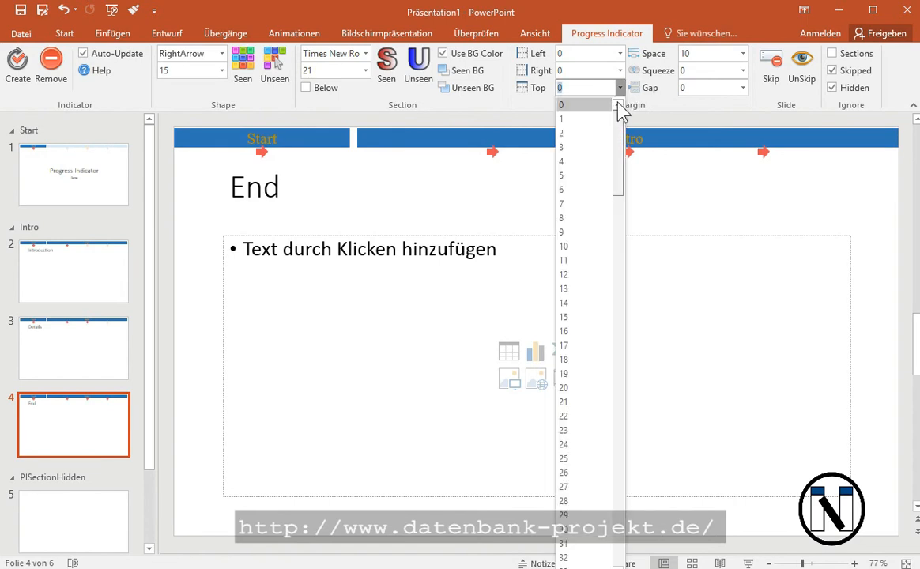
{"action": "type", "text": "-2"}
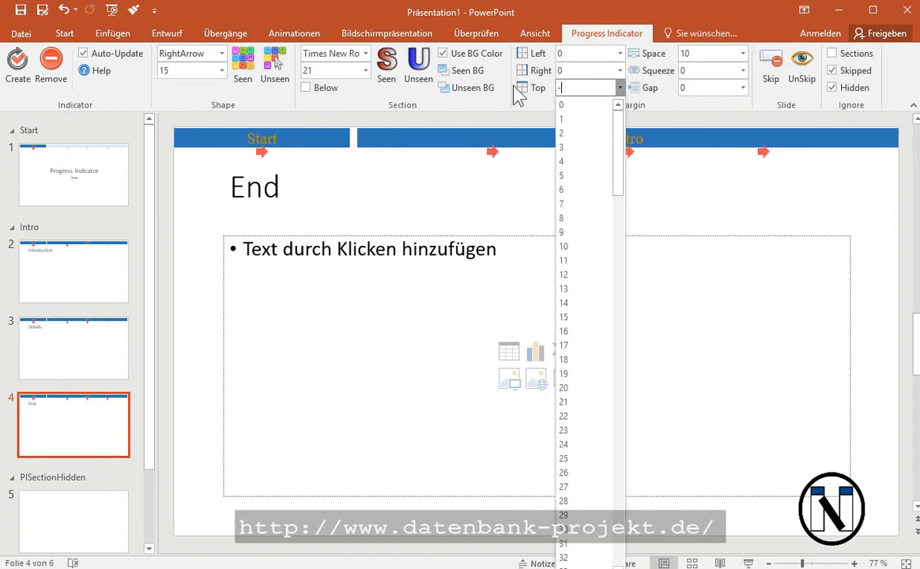
{"action": "key", "text": "Return"}
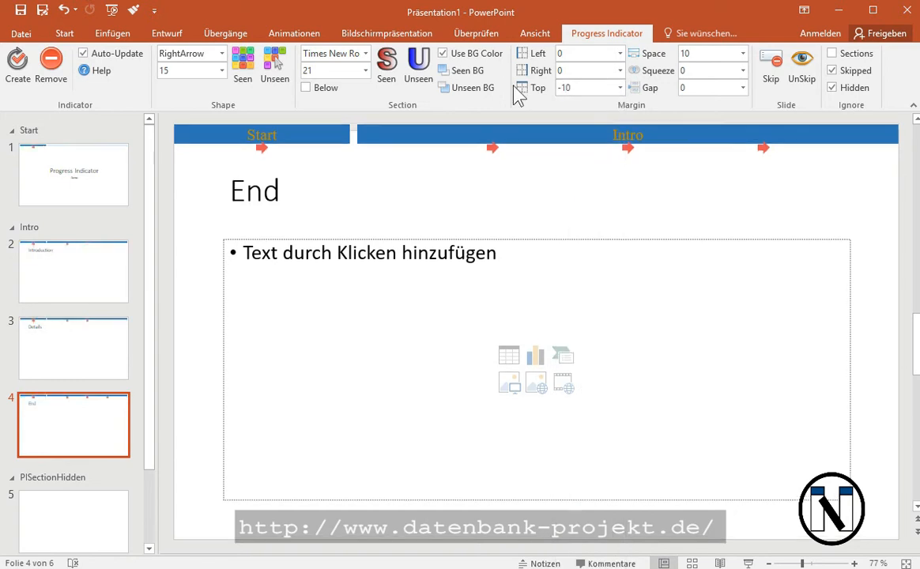
Try top margins of 440 and 500 for the indicator and place the section names below the shapes.
{"action": "left_click", "coordinate": [620, 88]}
{"action": "left_click_drag", "start_coordinate": [617, 133], "coordinate": [608, 490]}
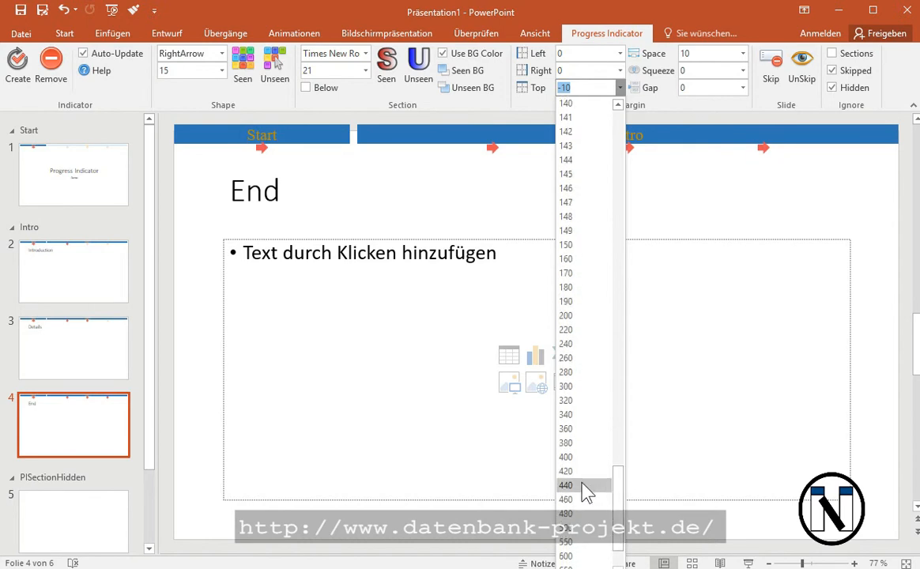
{"action": "left_click", "coordinate": [583, 485]}
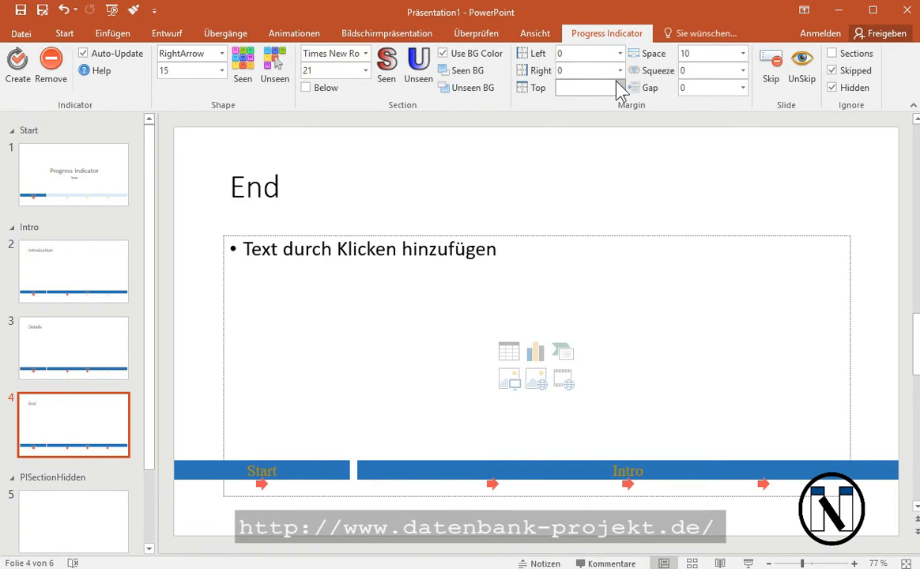
{"action": "type", "text": "500"}
{"action": "key", "text": "Return"}
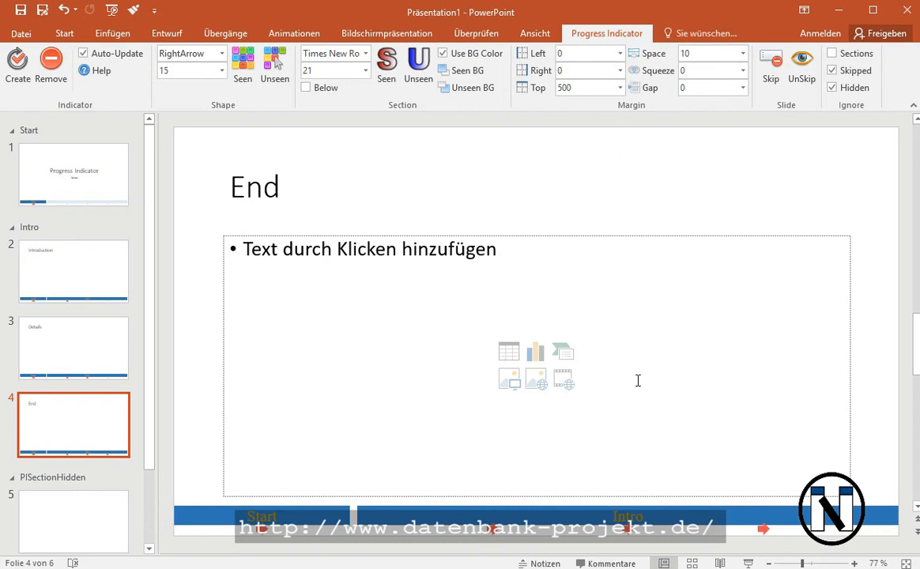
{"action": "left_click", "coordinate": [316, 90]}
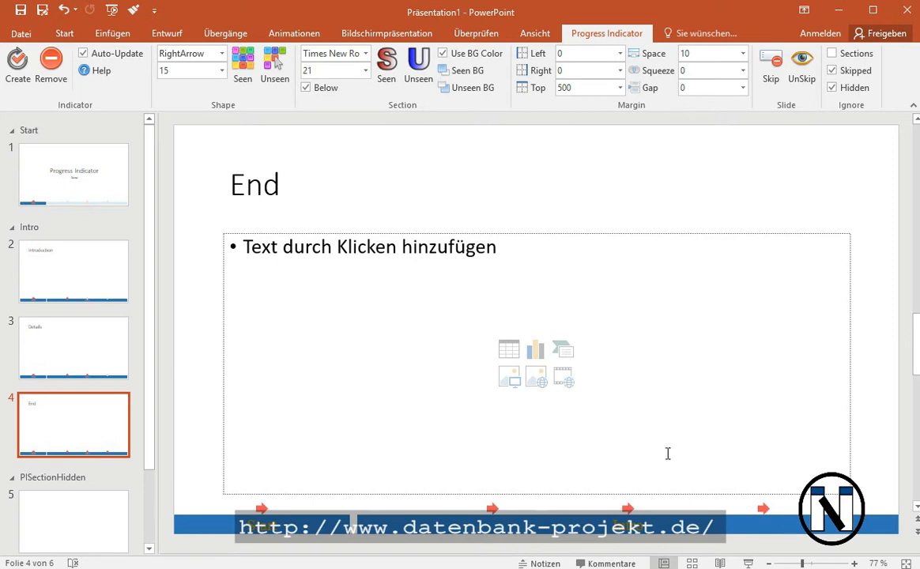
Set the indicator's top margin to 10 and place the section names above the shapes again.
{"action": "double_click", "coordinate": [592, 88]}
{"action": "type", "text": "0"}
{"action": "type", "text": "1"}
{"action": "key", "text": "Return"}
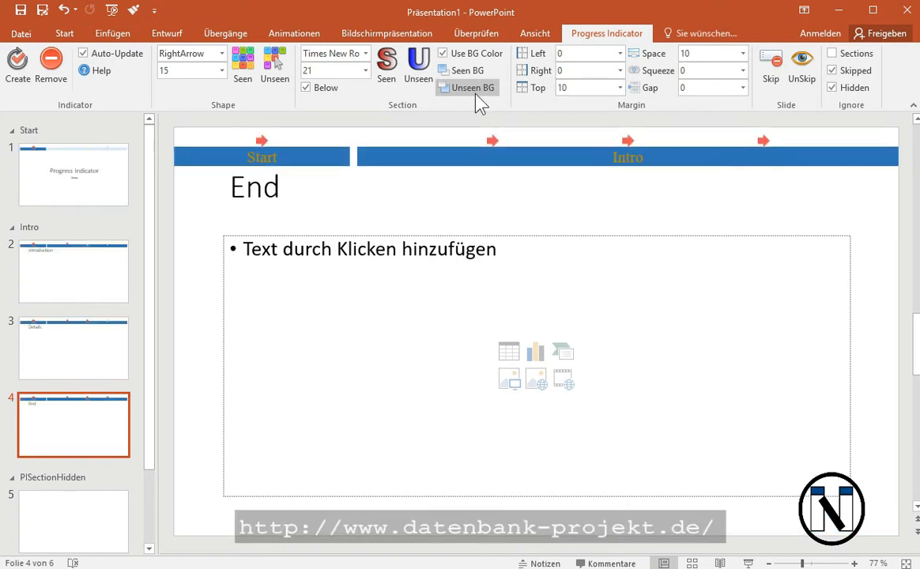
{"action": "left_click", "coordinate": [308, 88]}
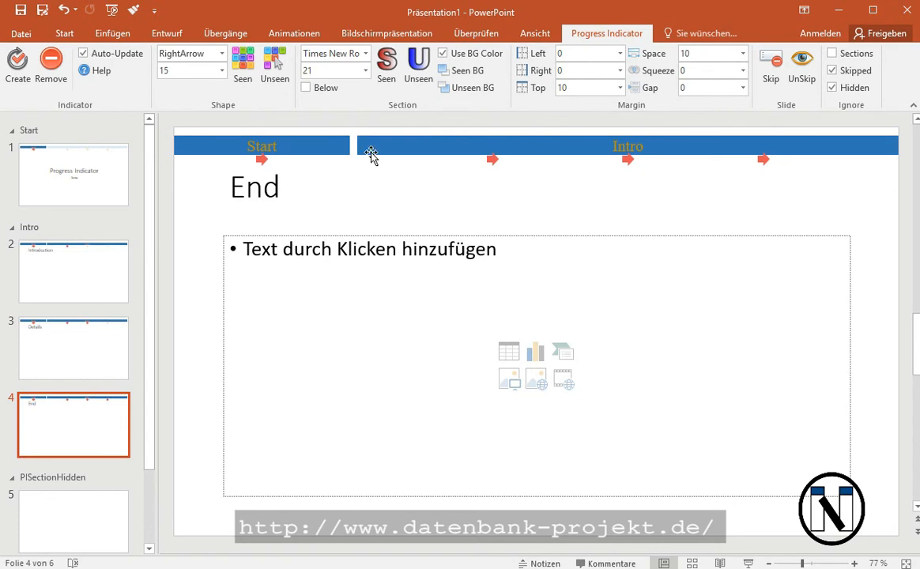
Try a space of 0 between the sections, check it on the title slide, and restore the space to 10.
{"action": "left_click", "coordinate": [711, 55]}
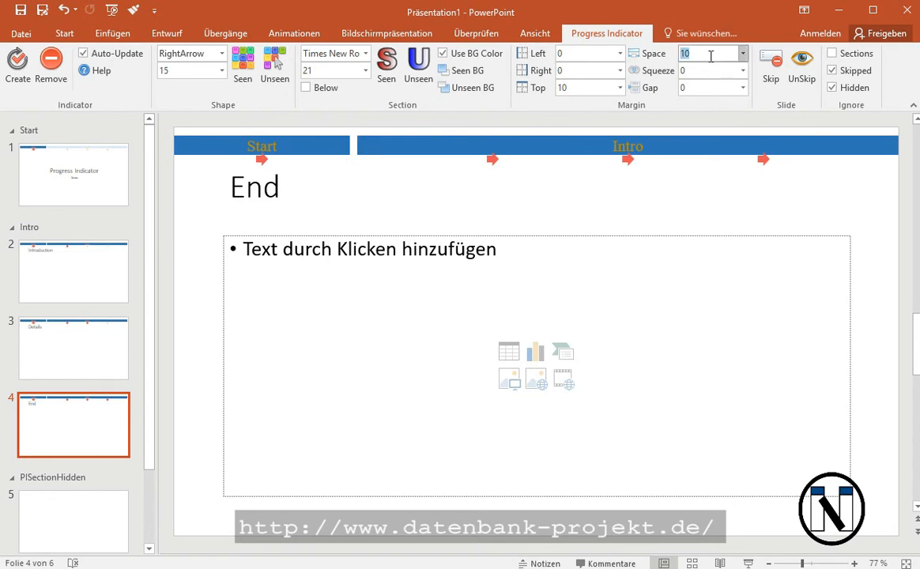
{"action": "key", "text": "Return"}
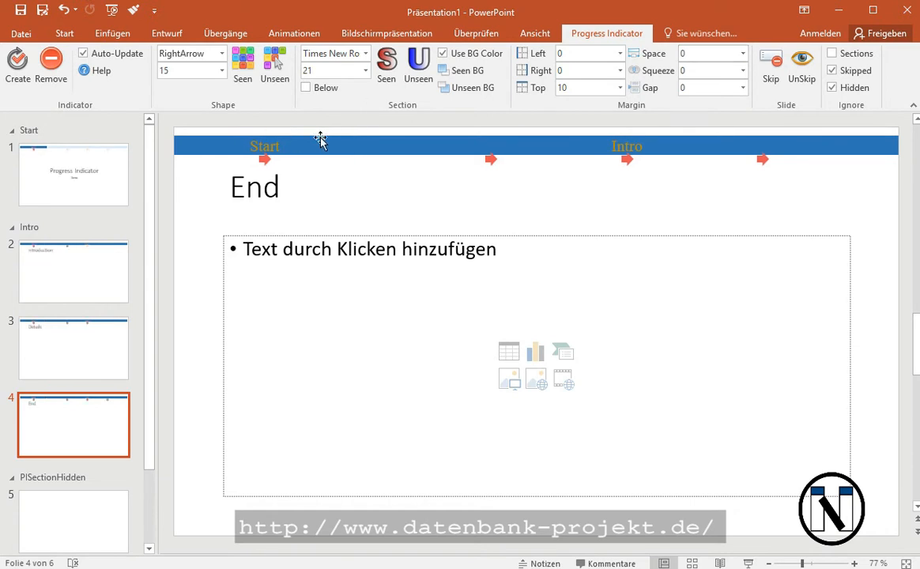
{"action": "left_click", "coordinate": [43, 190]}
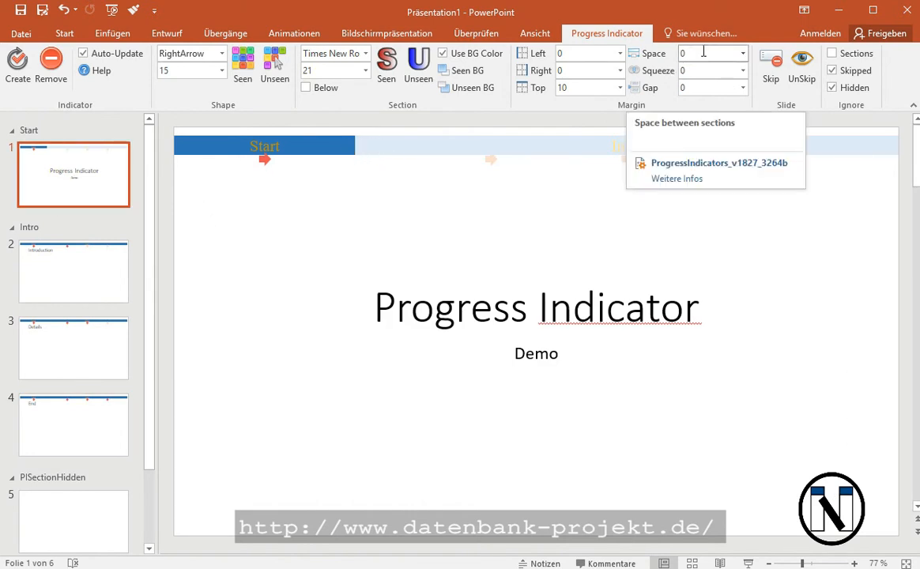
{"action": "left_click", "coordinate": [743, 53]}
{"action": "left_click", "coordinate": [717, 115]}
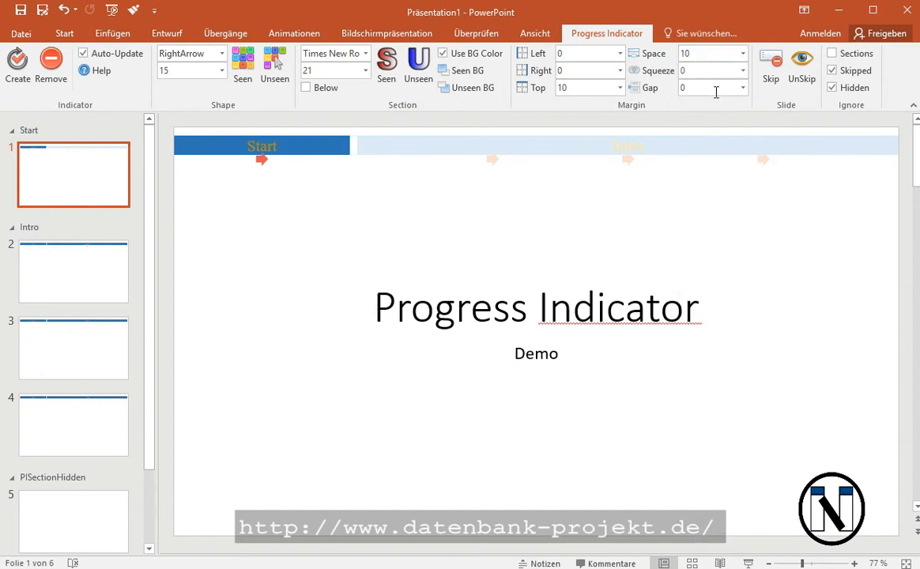
Set the progress indicator's left and right margins to 5.
{"action": "left_click", "coordinate": [619, 53]}
{"action": "left_click", "coordinate": [599, 142]}
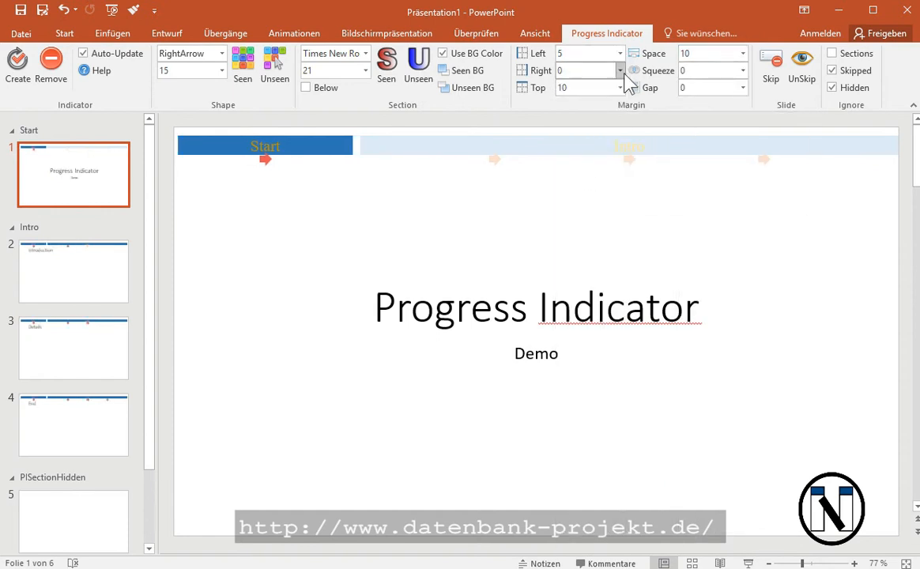
{"action": "left_click", "coordinate": [620, 70]}
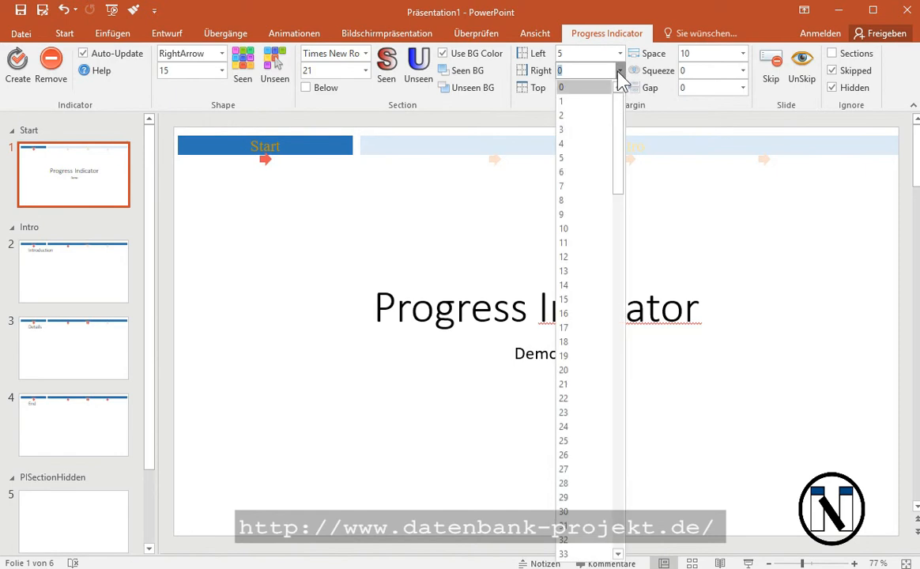
{"action": "left_click", "coordinate": [592, 158]}
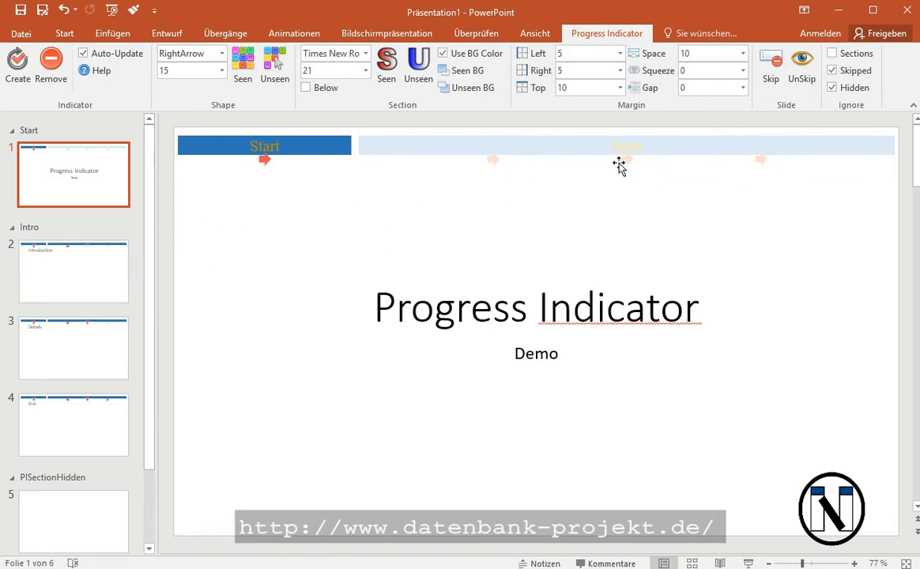
Set the squeeze of the indicator shapes to 10.
{"action": "left_click", "coordinate": [743, 70]}
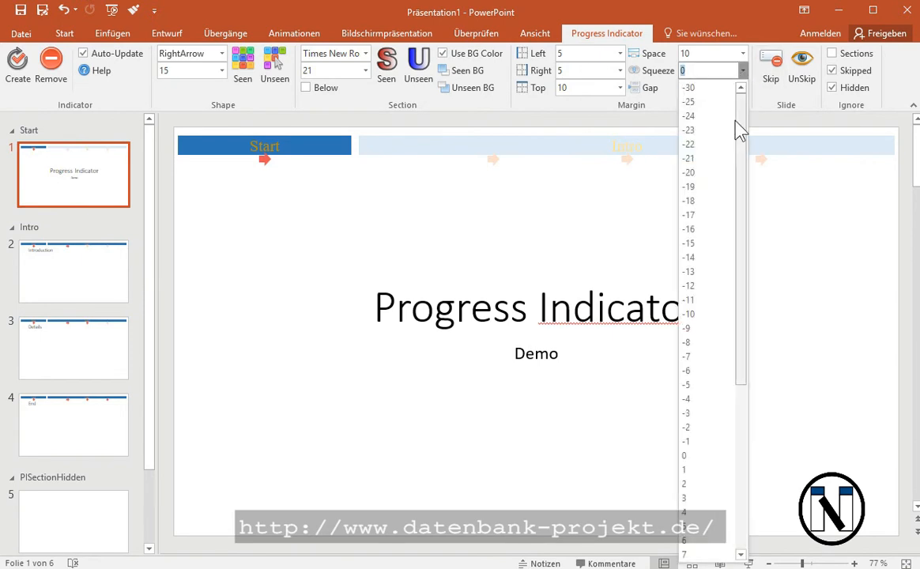
{"action": "left_click_drag", "start_coordinate": [752, 158], "coordinate": [746, 368]}
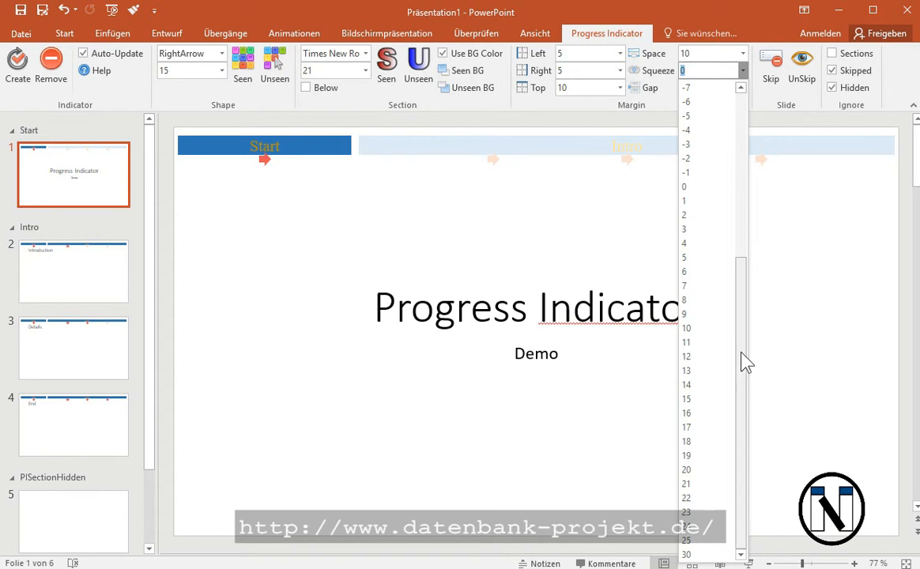
{"action": "left_click", "coordinate": [695, 331]}
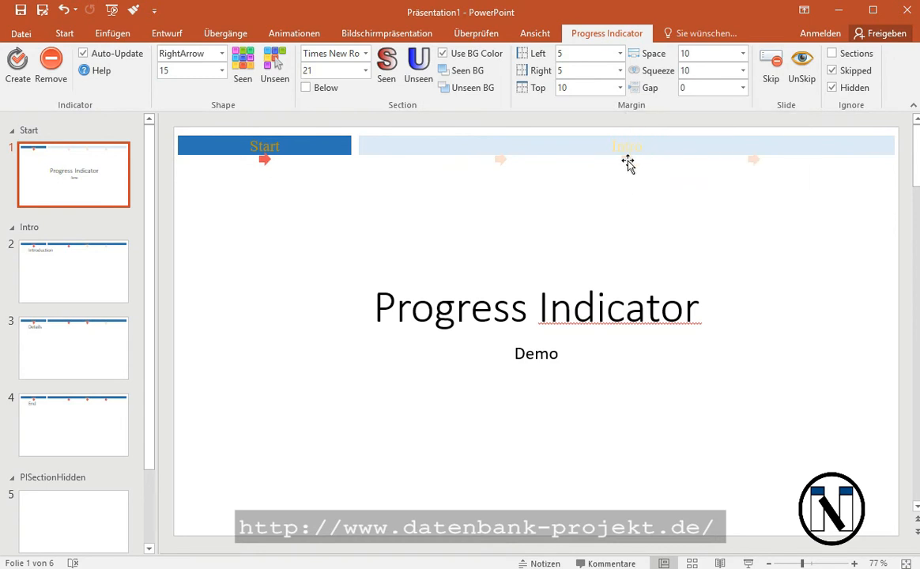
Set the squeeze of the indicator shapes to 20.
{"action": "left_click", "coordinate": [744, 71]}
{"action": "scroll", "coordinate": [747, 251], "scroll_direction": "down", "scroll_amount": 4}
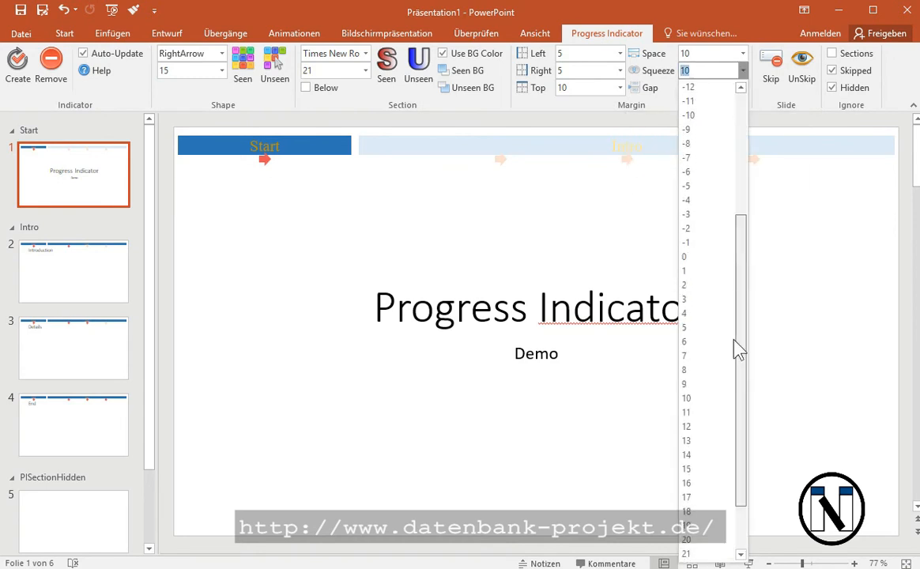
{"action": "left_click", "coordinate": [715, 546]}
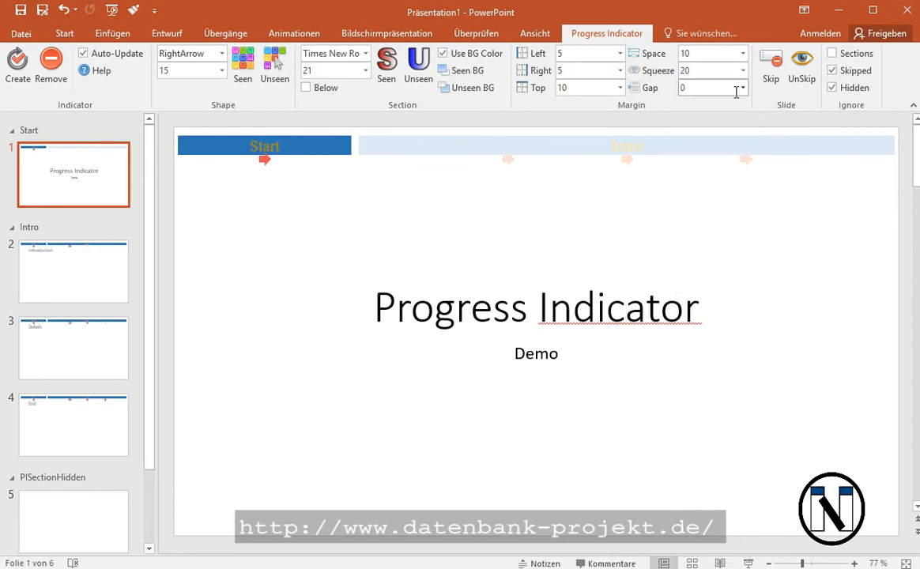
Try a gap of 40 between the section names and the indicator shapes, and reset the gap to 0.
{"action": "left_click", "coordinate": [744, 88]}
{"action": "scroll", "coordinate": [706, 534], "scroll_direction": "down", "scroll_amount": 4}
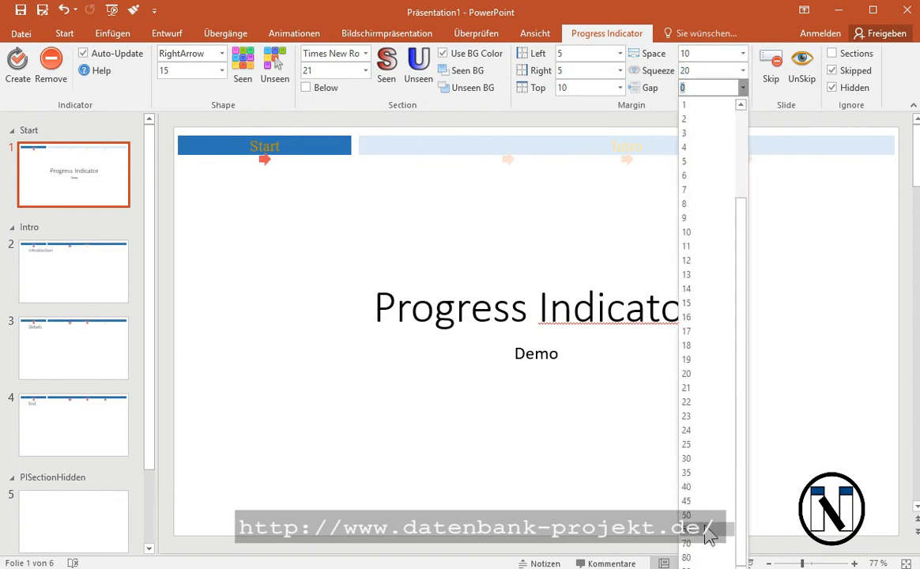
{"action": "left_click", "coordinate": [716, 490]}
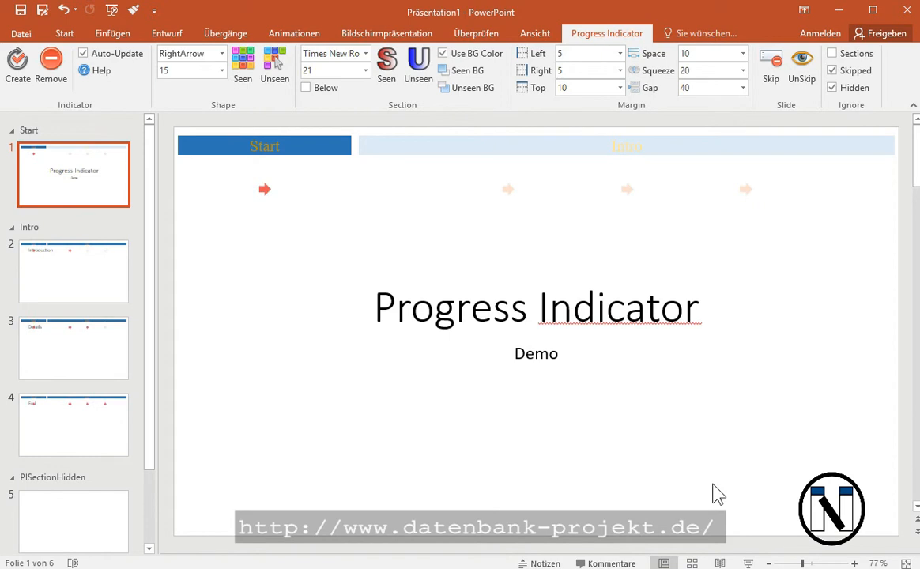
{"action": "left_click", "coordinate": [686, 87]}
{"action": "key", "text": "BackSpace"}
{"action": "key", "text": "Return"}
Try a squeeze of 40 for the indicator shapes, and set the squeeze to 0.
{"action": "left_click_drag", "start_coordinate": [709, 71], "coordinate": [667, 69]}
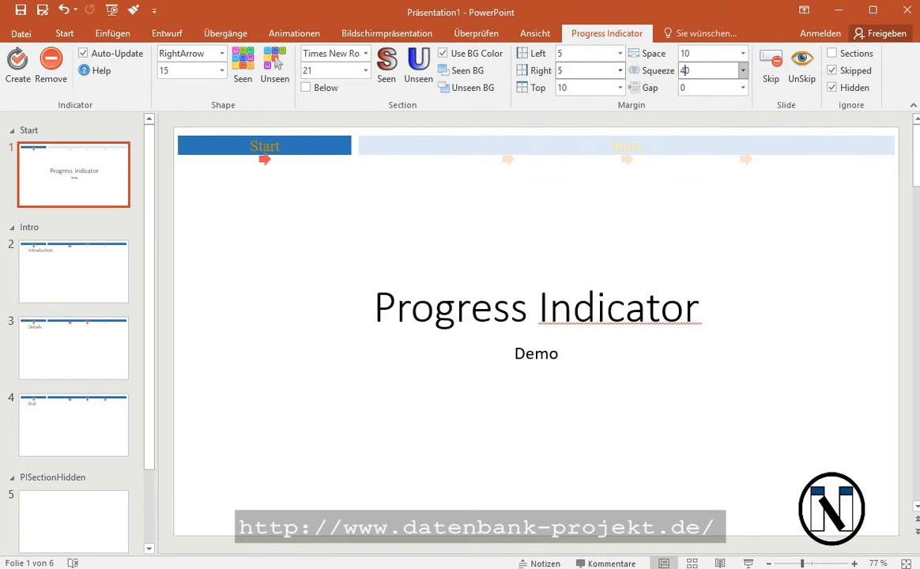
{"action": "key", "text": "Return"}
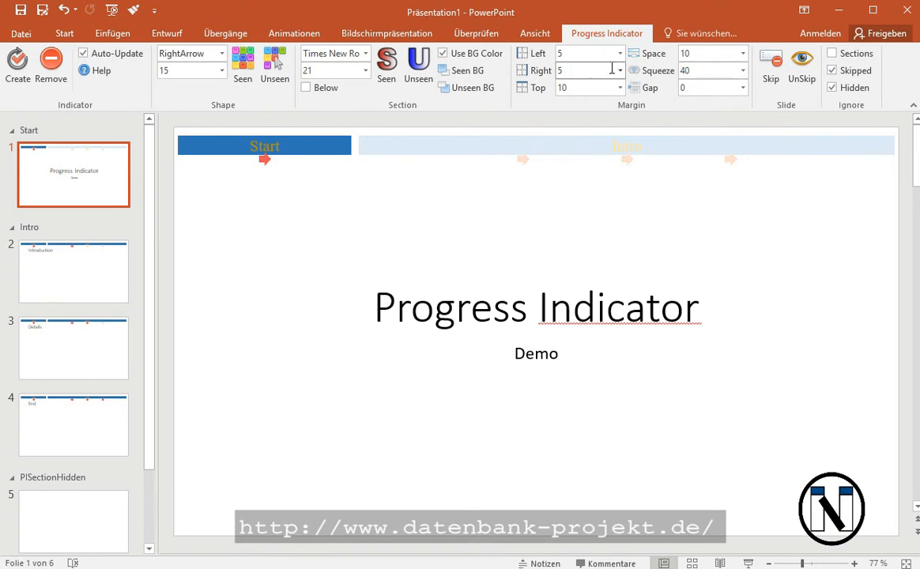
{"action": "left_click", "coordinate": [743, 71]}
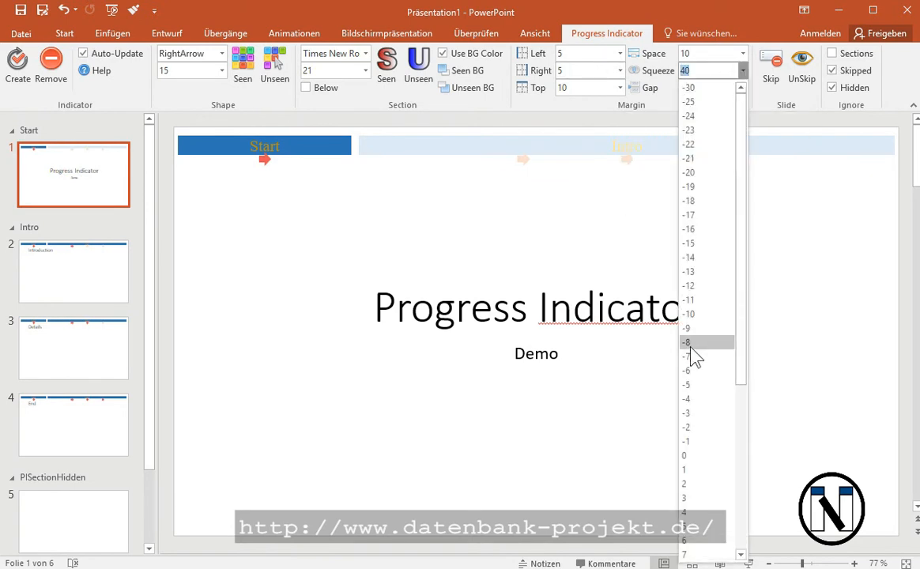
{"action": "left_click", "coordinate": [696, 457]}
Try a squeeze of -10, check it on the Introduction and Details slides, and restore the squeeze to 0.
{"action": "left_click", "coordinate": [743, 70]}
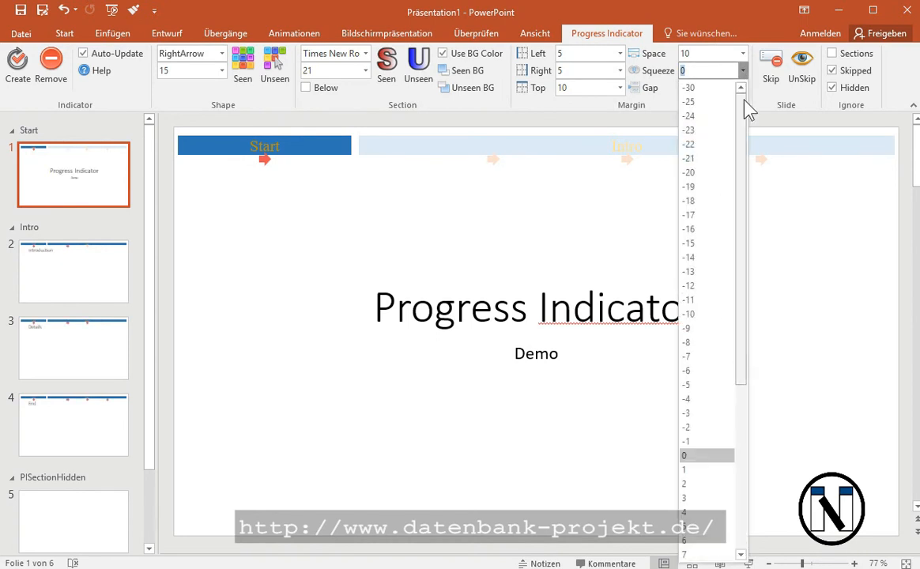
{"action": "left_click", "coordinate": [700, 317]}
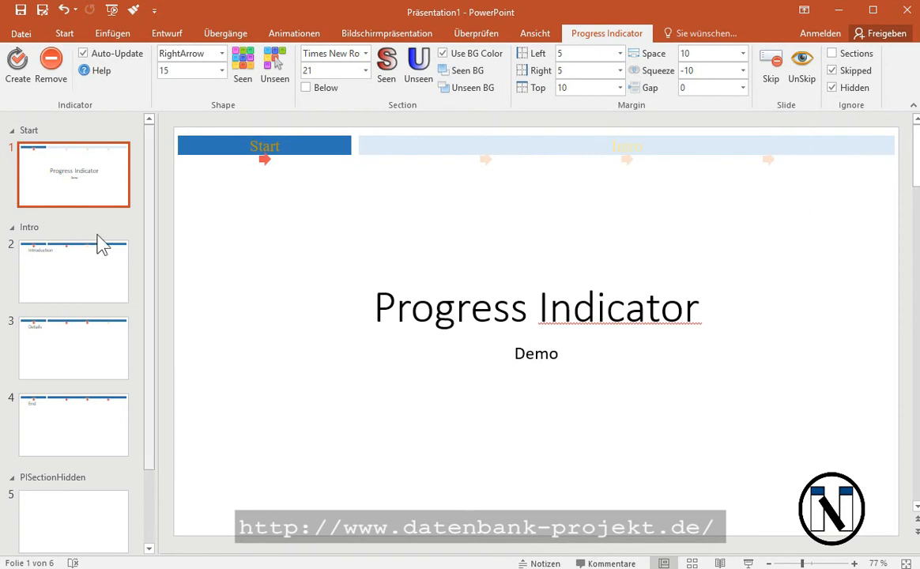
{"action": "left_click", "coordinate": [91, 292]}
{"action": "left_click", "coordinate": [85, 338]}
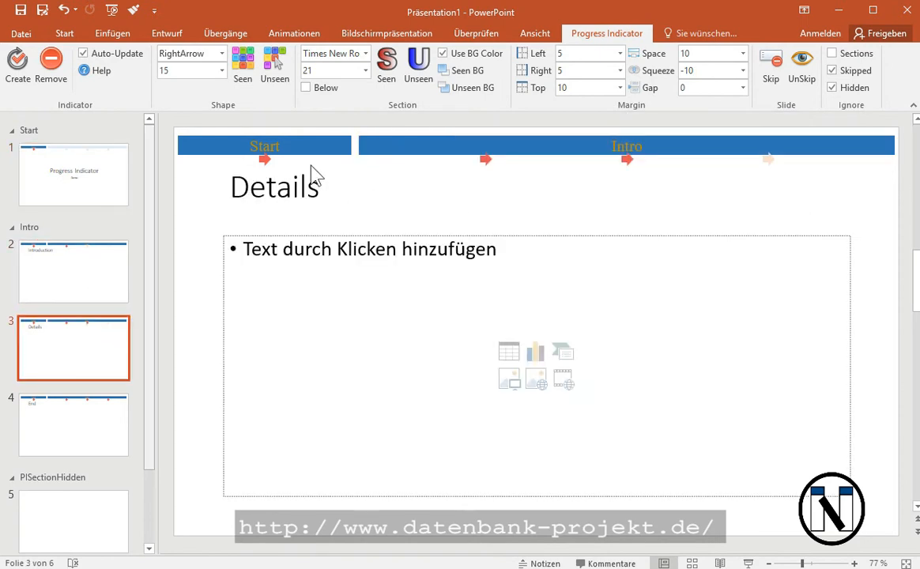
{"action": "left_click", "coordinate": [701, 72]}
{"action": "type", "text": "0"}
{"action": "key", "text": "Return"}
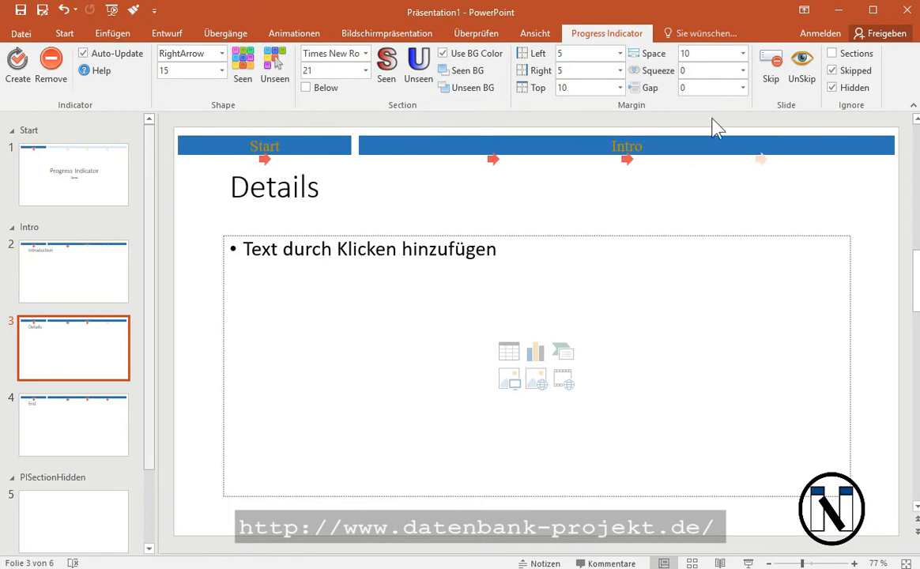
Set the gap between the section names and shapes to 10 and place the section names below the shapes.
{"action": "left_click", "coordinate": [743, 88]}
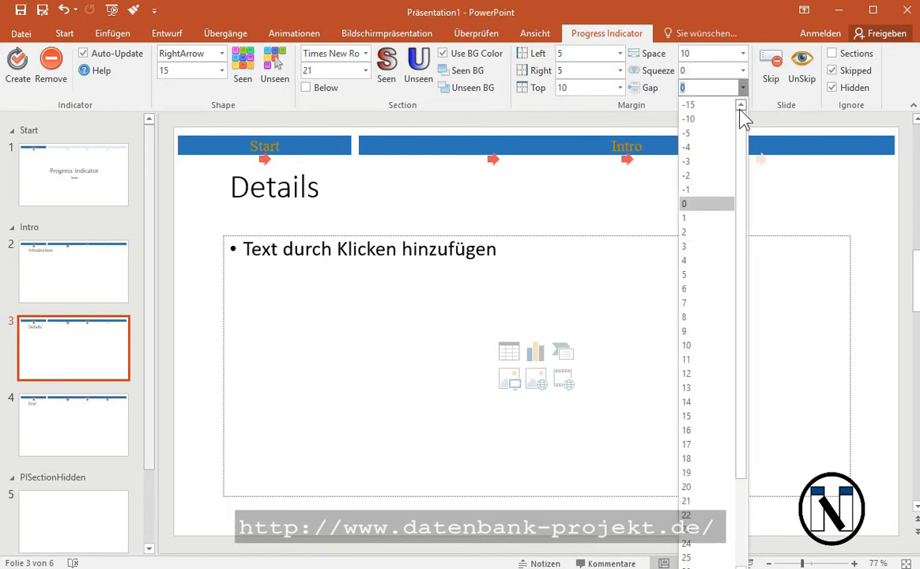
{"action": "left_click", "coordinate": [710, 344]}
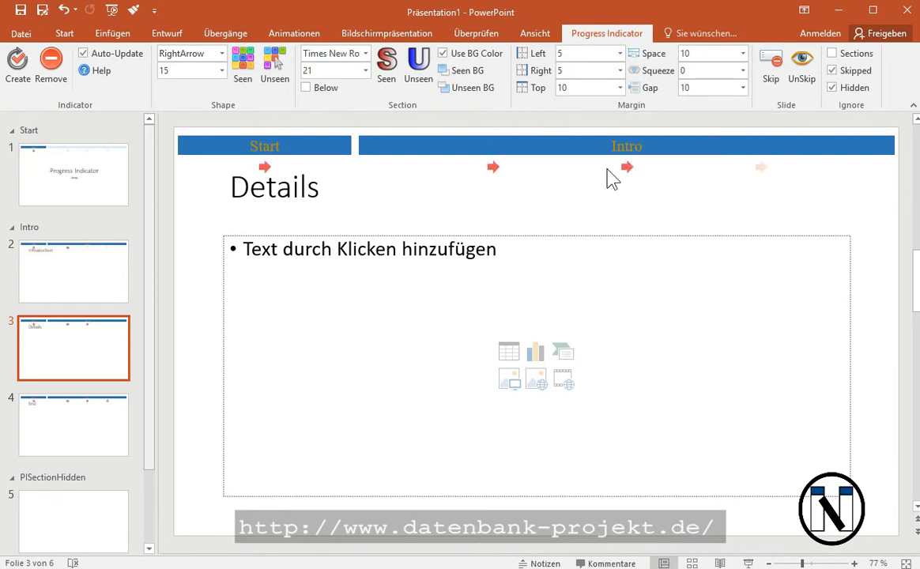
{"action": "left_click", "coordinate": [329, 91]}
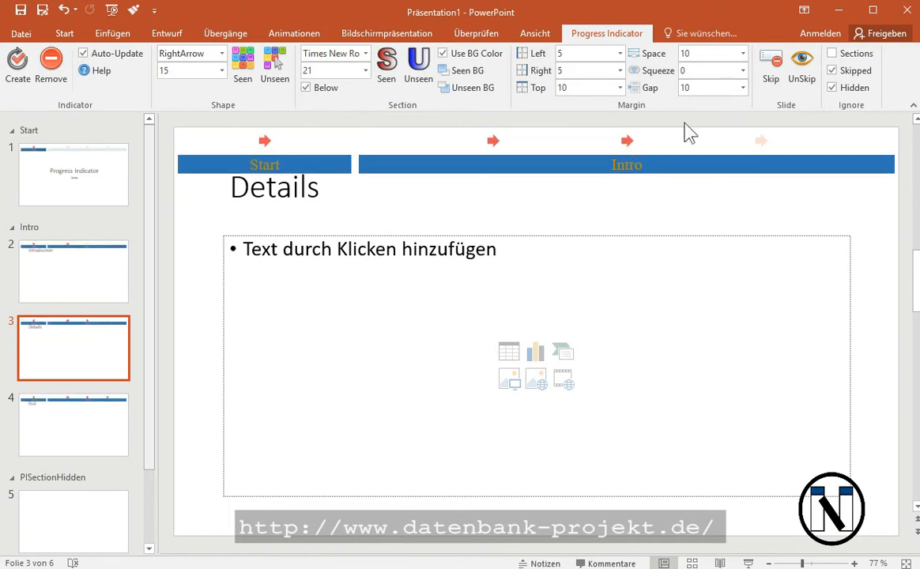
Try a gap of 11 with the section names below, reset the gap to 0, and place the names above the shapes again.
{"action": "left_click", "coordinate": [727, 91]}
{"action": "type", "text": "11"}
{"action": "key", "text": "Return"}
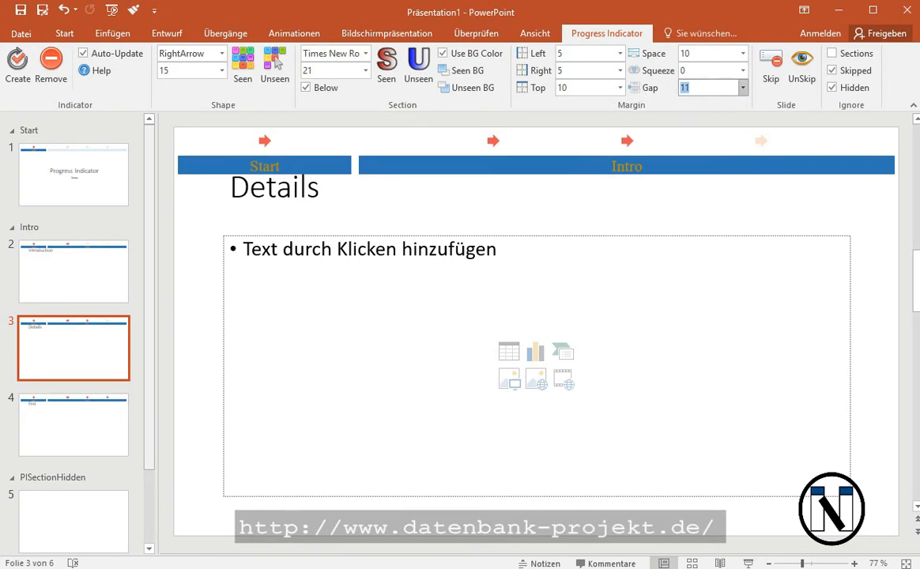
{"action": "type", "text": "0"}
{"action": "key", "text": "Return"}
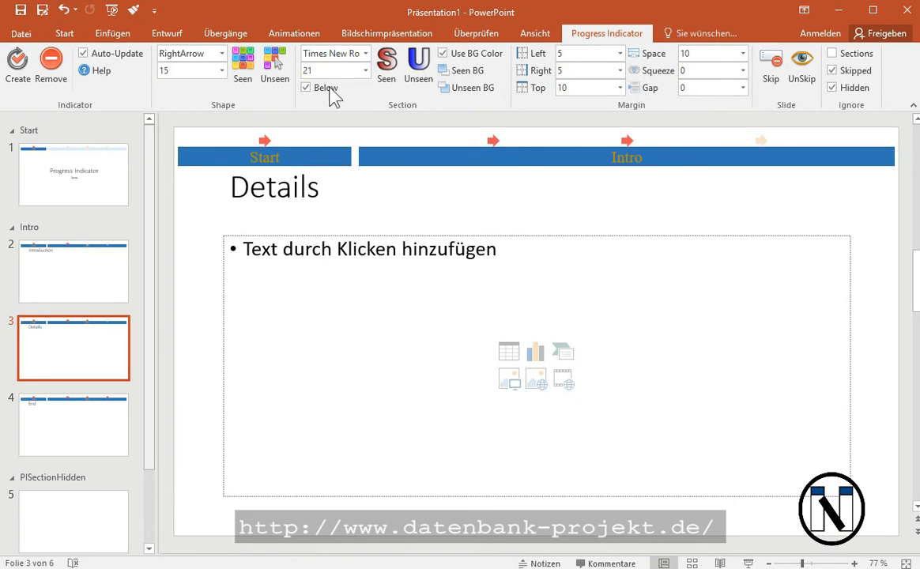
{"action": "left_click", "coordinate": [319, 90]}
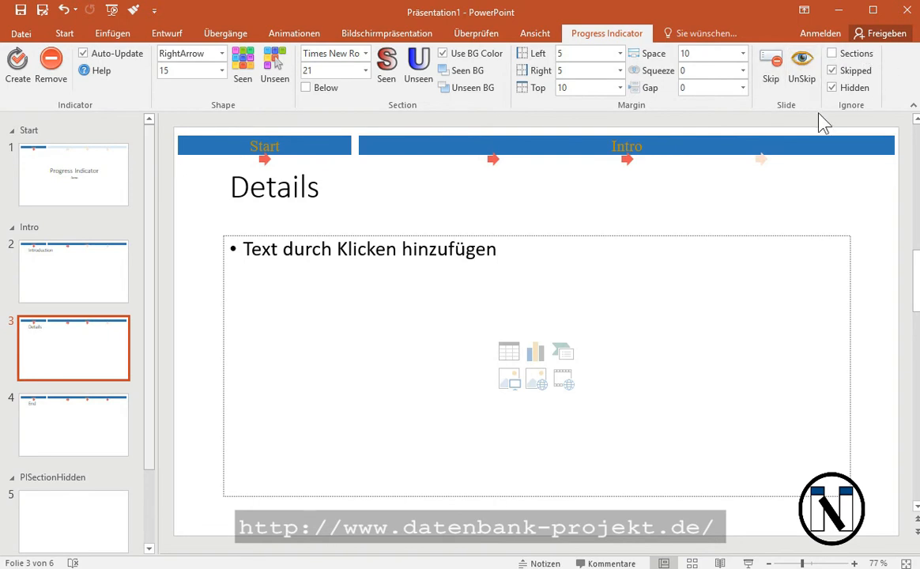
{"action": "left_click", "coordinate": [832, 70]}
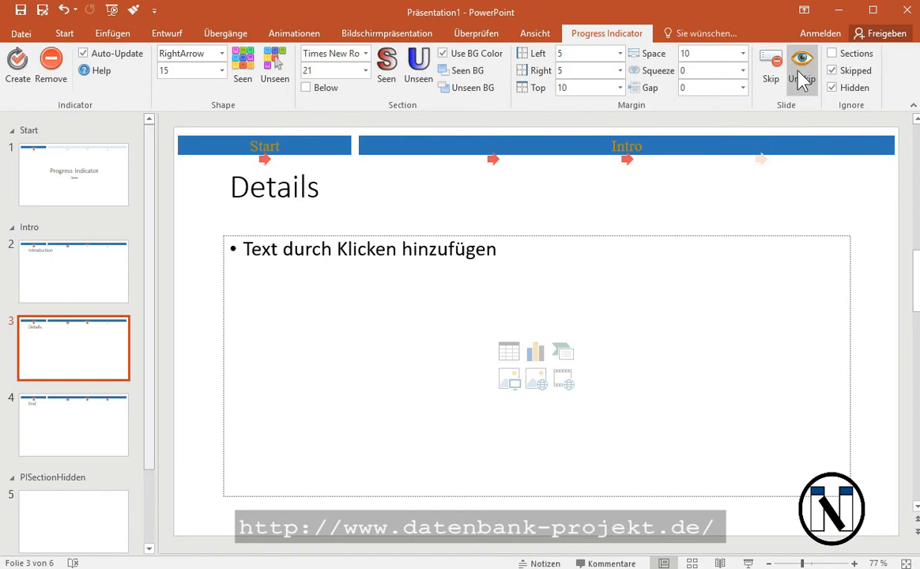
{"action": "scroll", "coordinate": [154, 261], "scroll_direction": "down", "scroll_amount": 3}
{"action": "scroll", "coordinate": [165, 263], "scroll_direction": "up", "scroll_amount": 3}
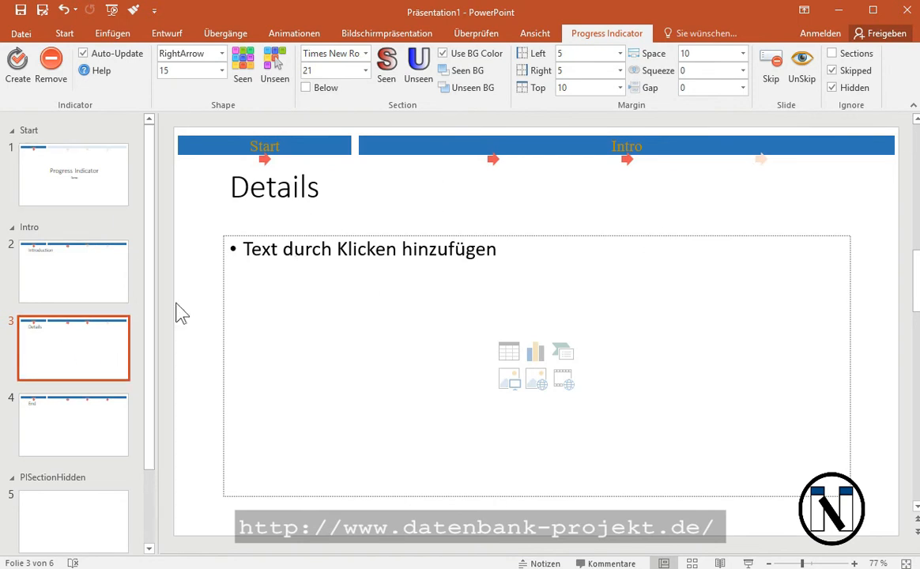
Duplicate the Details slide and change the copy's title to "More Details".
{"action": "left_click_drag", "start_coordinate": [41, 362], "coordinate": [49, 438]}
{"action": "left_click", "coordinate": [317, 190]}
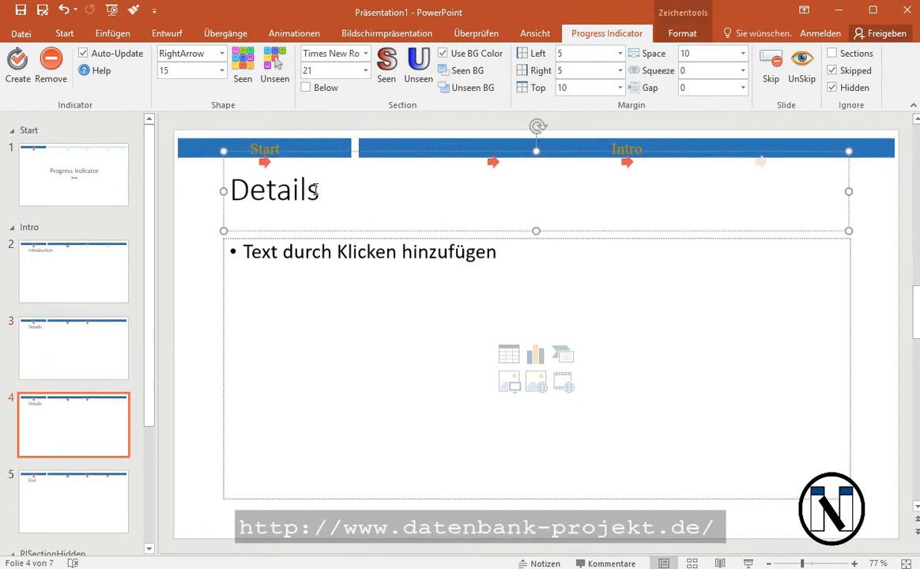
{"action": "type", "text": "More"}
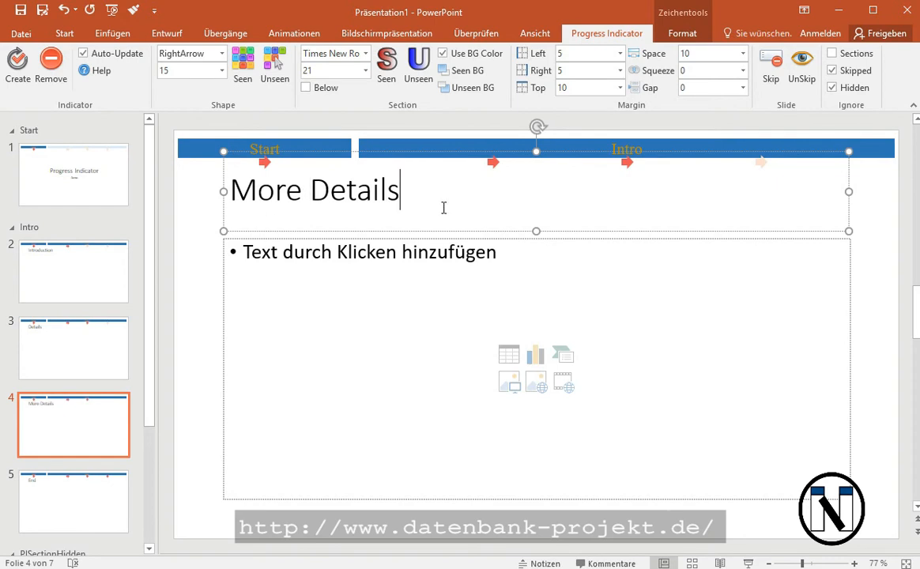
{"action": "left_click", "coordinate": [492, 267]}
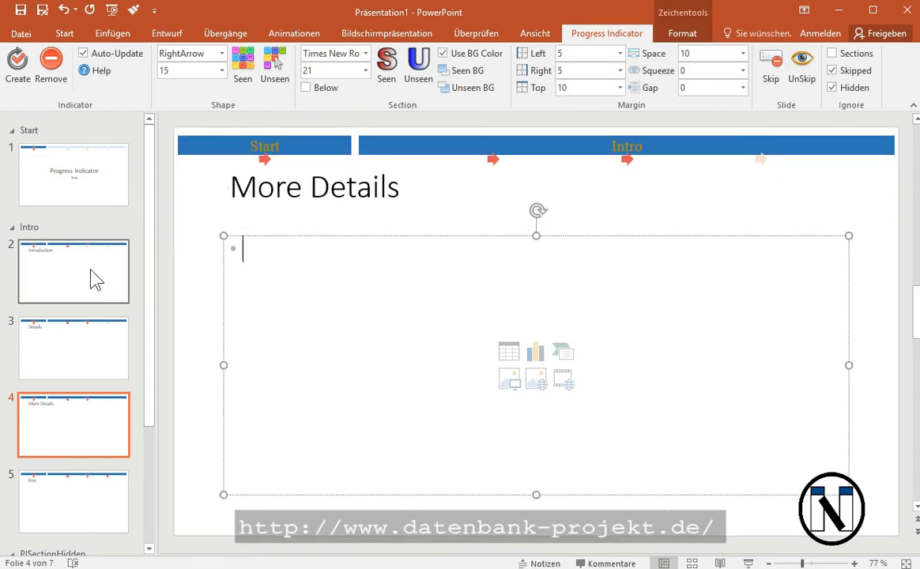
Hide the More Details slide and create the progress indicator again.
{"action": "left_click", "coordinate": [84, 339]}
{"action": "left_click", "coordinate": [81, 419]}
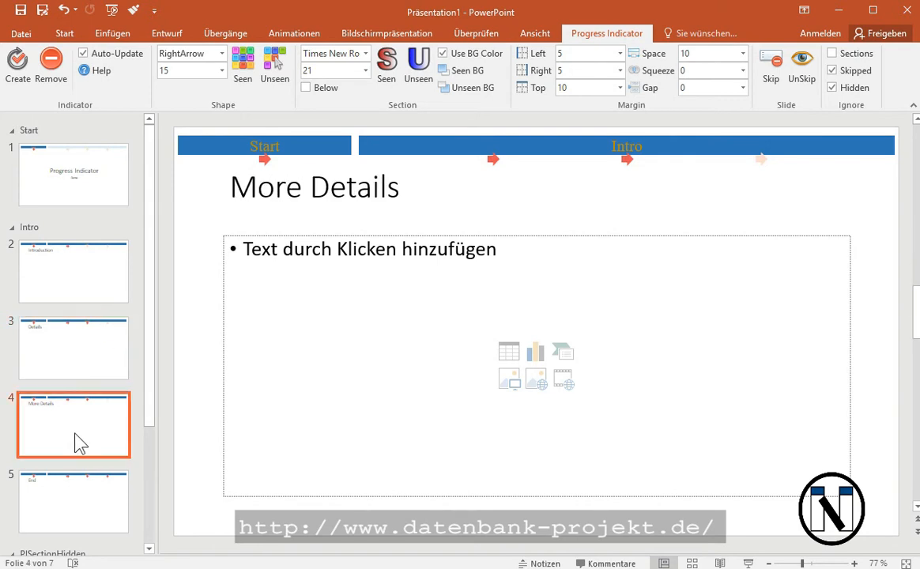
{"action": "right_click", "coordinate": [14, 412]}
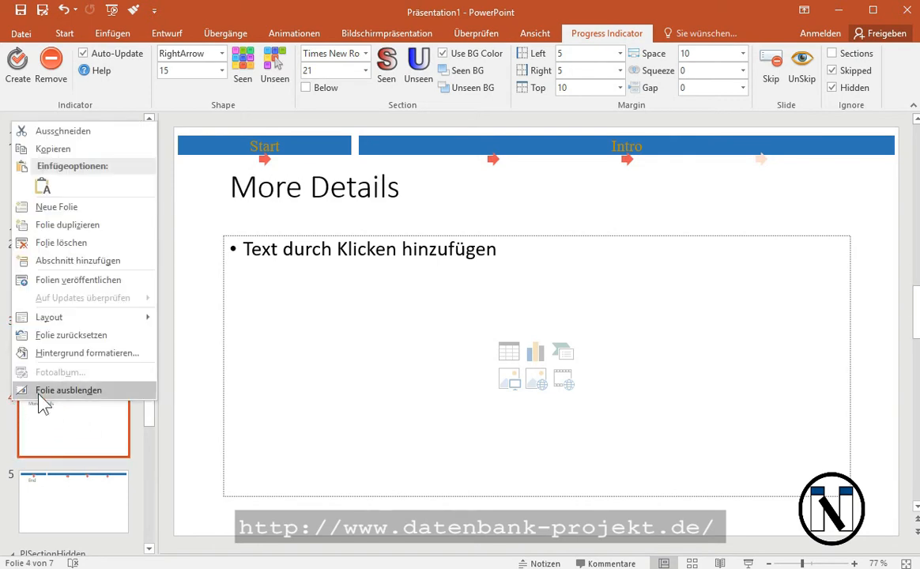
{"action": "left_click", "coordinate": [35, 389]}
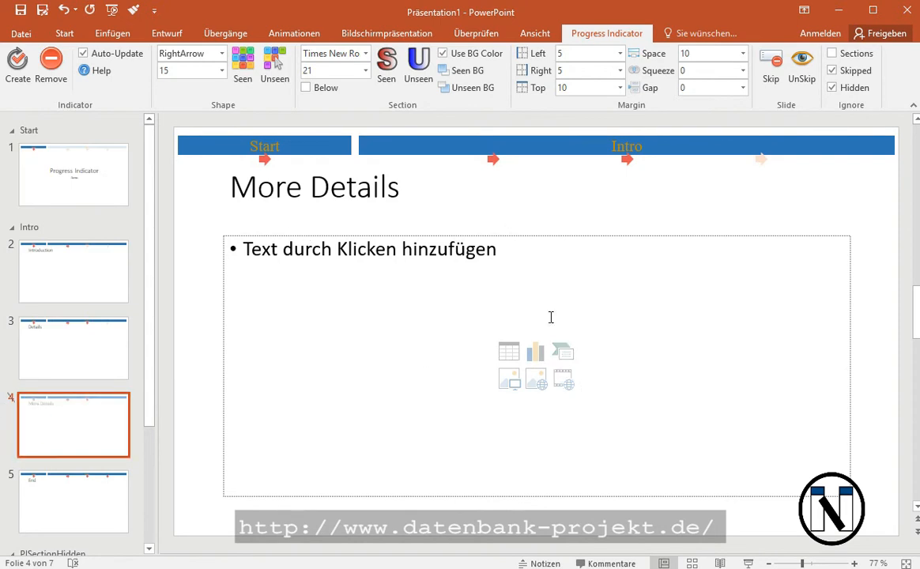
{"action": "left_click", "coordinate": [22, 63]}
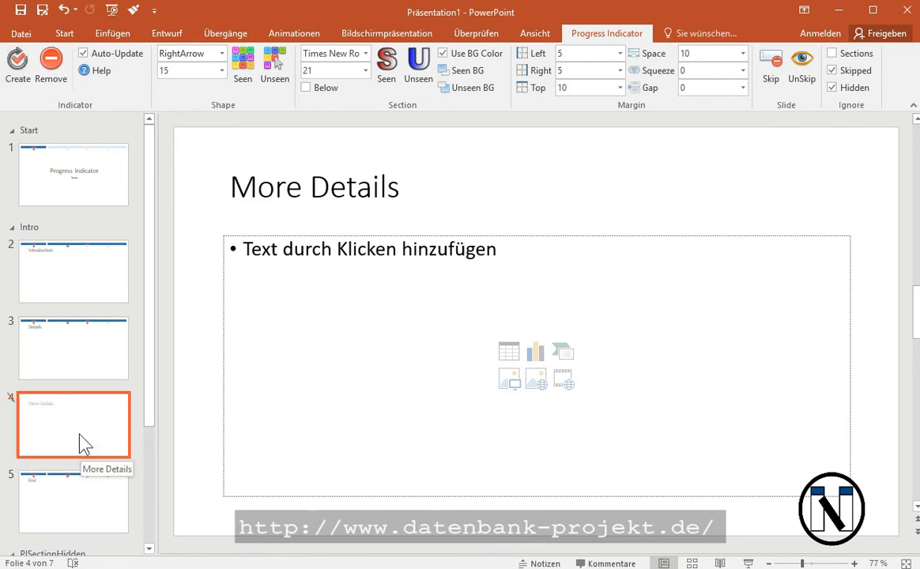
Compare the progress indicator on the Details, hidden More Details and End slides.
{"action": "left_click", "coordinate": [44, 335]}
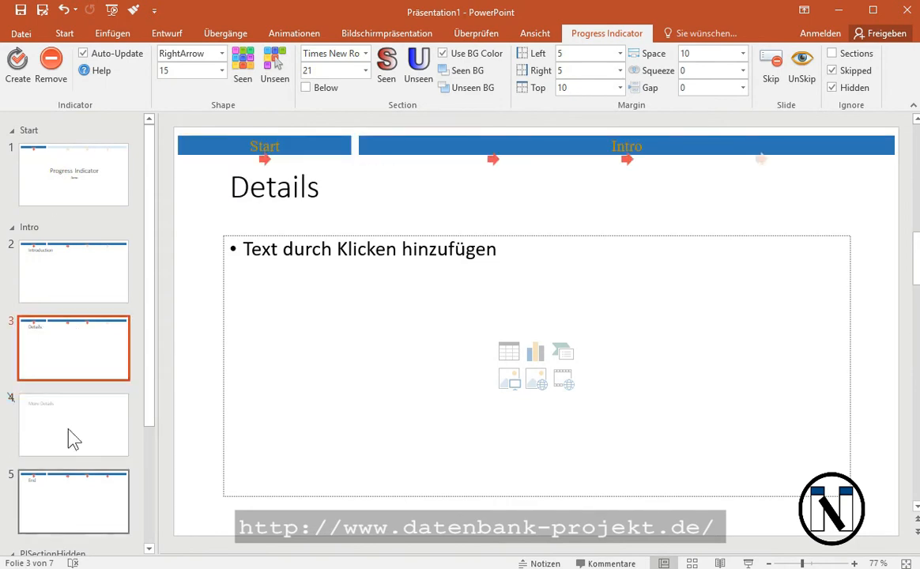
{"action": "left_click", "coordinate": [92, 443]}
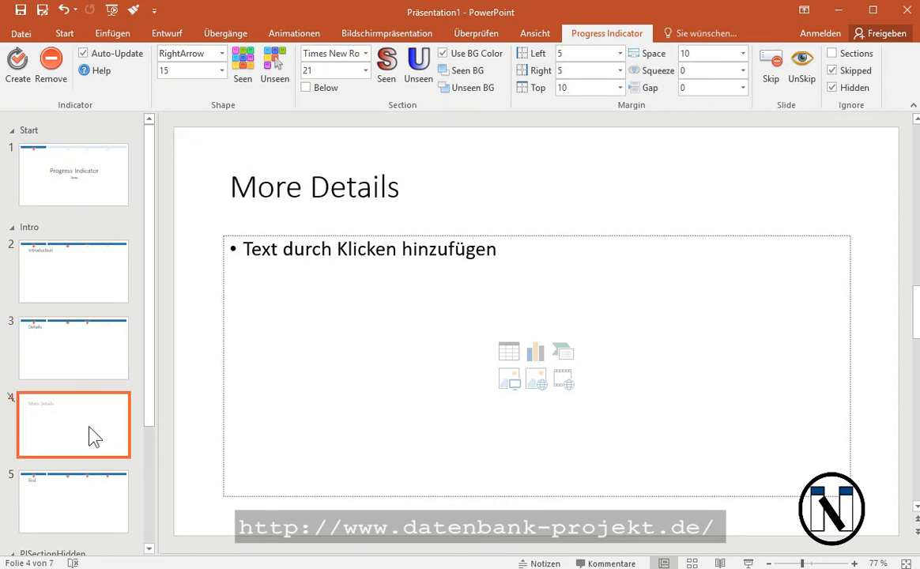
{"action": "left_click", "coordinate": [98, 378]}
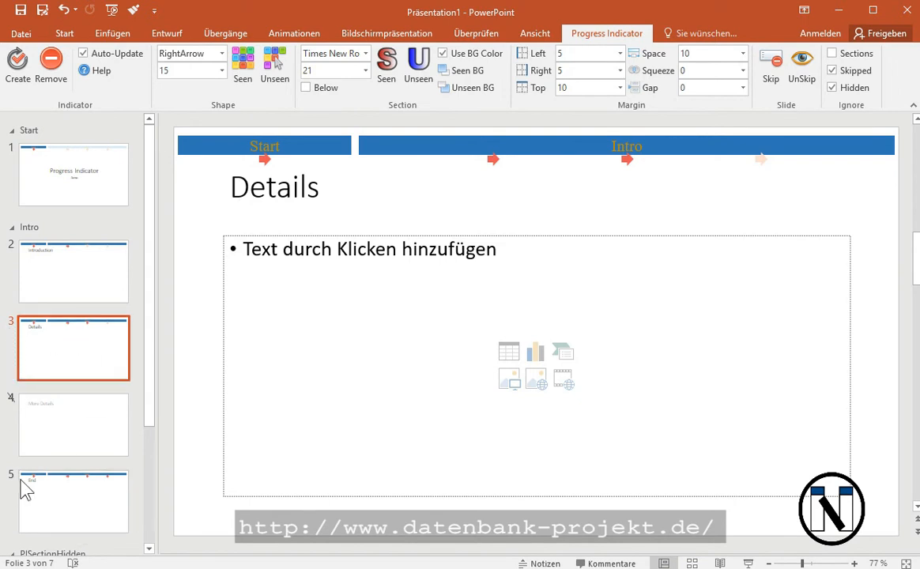
{"action": "left_click", "coordinate": [32, 513]}
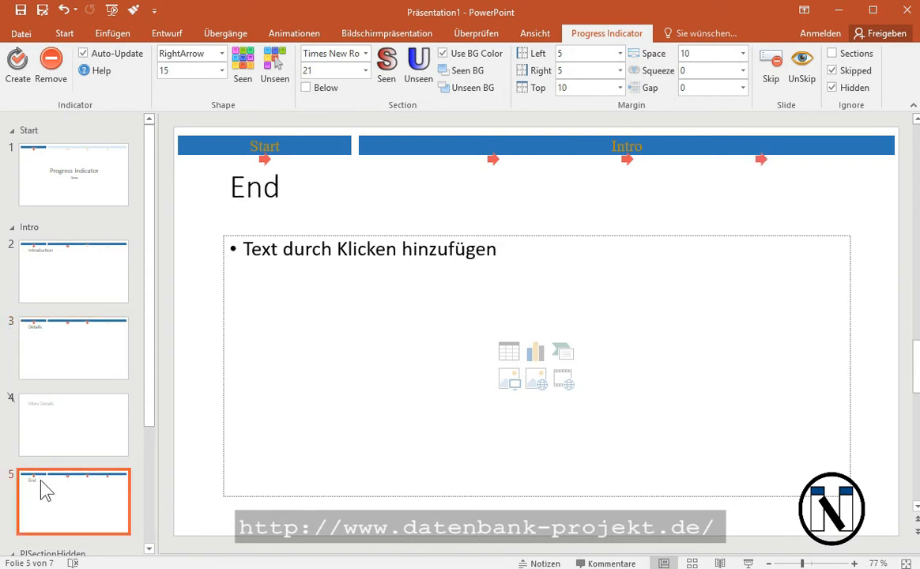
{"action": "left_click", "coordinate": [79, 372]}
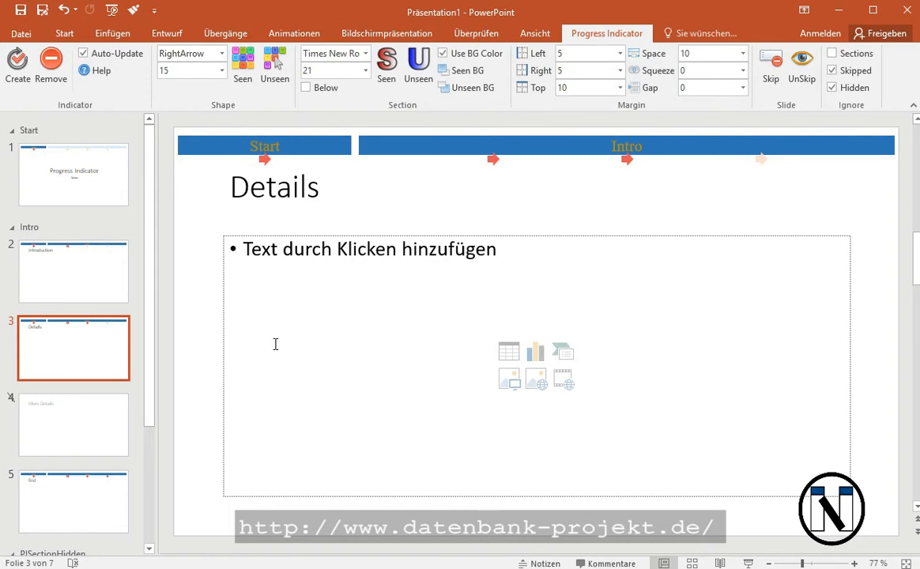
{"action": "left_click", "coordinate": [86, 505]}
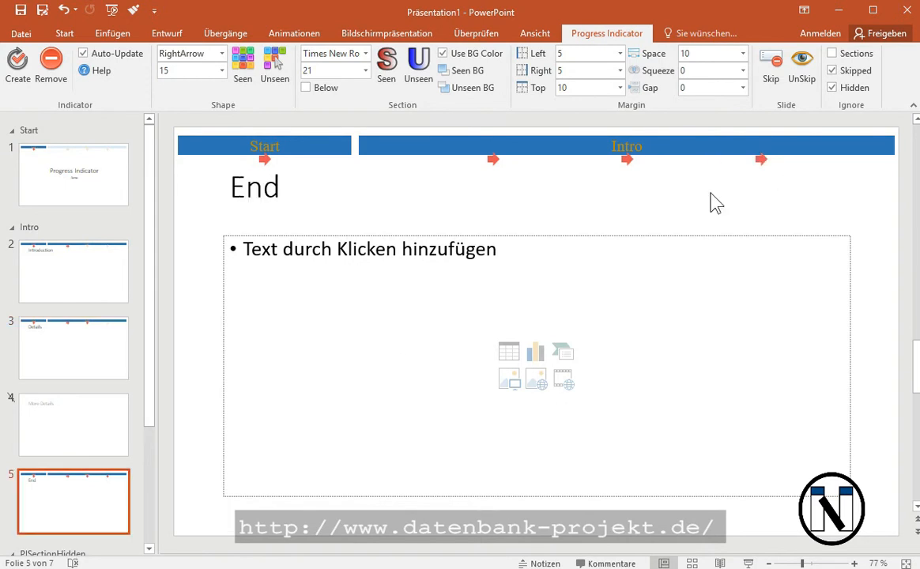
{"action": "left_click", "coordinate": [55, 440]}
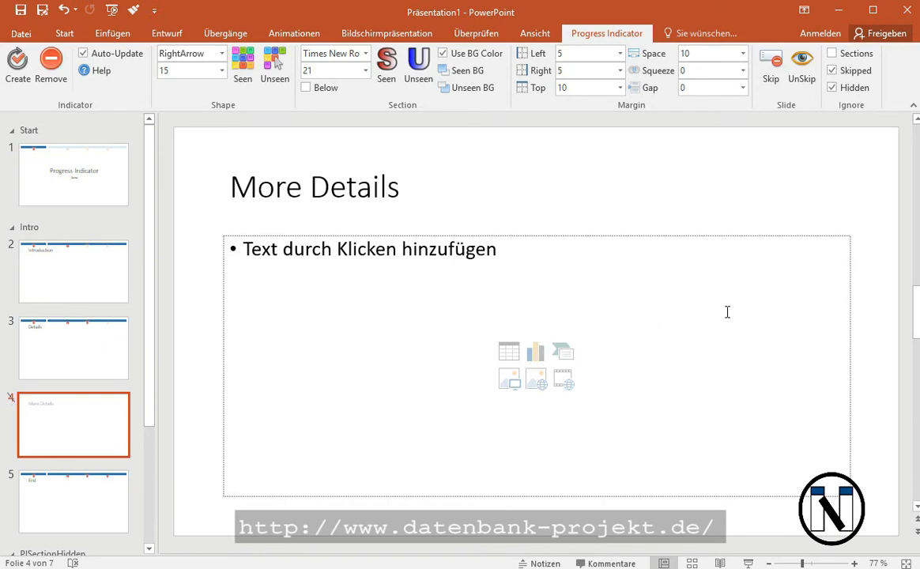
Try counting hidden slides in the indicator, check it on the Details, More Details and End slides, and ignore hidden slides again.
{"action": "left_click", "coordinate": [835, 93]}
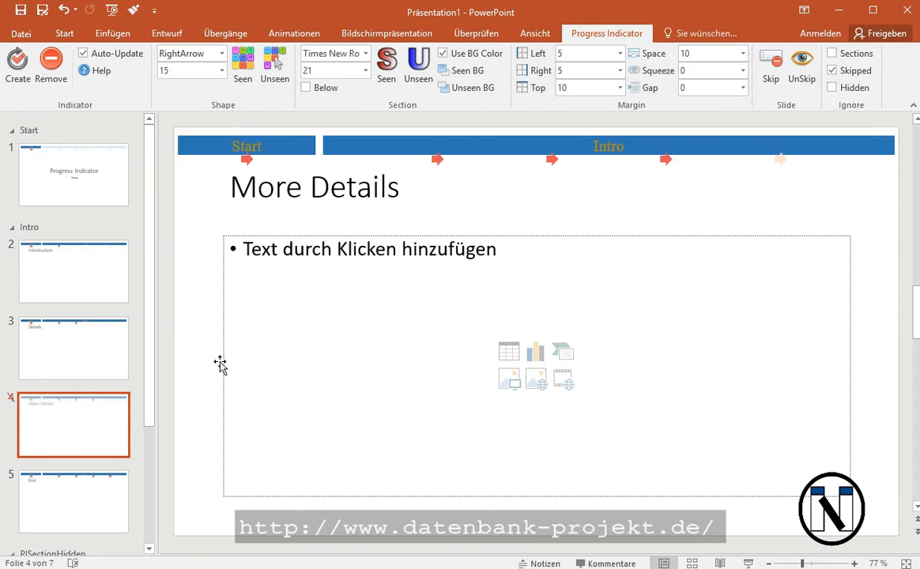
{"action": "left_click", "coordinate": [76, 356]}
{"action": "left_click", "coordinate": [76, 435]}
{"action": "left_click", "coordinate": [70, 495]}
{"action": "left_click", "coordinate": [93, 423]}
{"action": "left_click", "coordinate": [855, 89]}
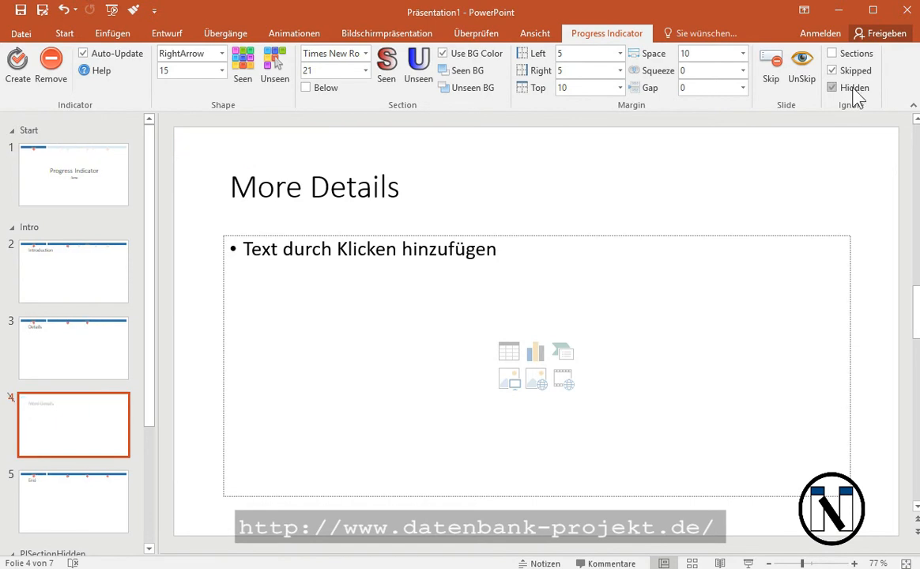
Compare the progress indicator on the End slide with the hidden More Details slide.
{"action": "left_click", "coordinate": [33, 518]}
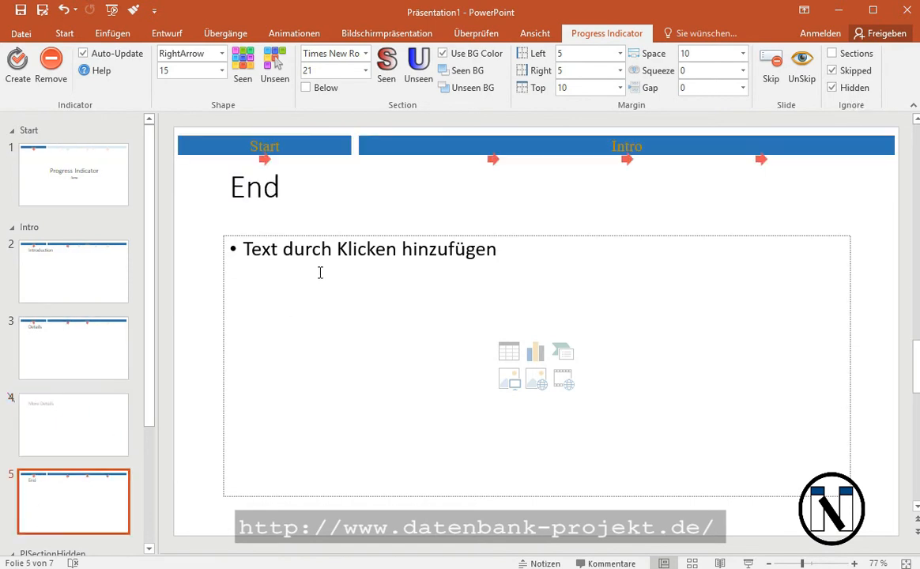
{"action": "left_click", "coordinate": [83, 405]}
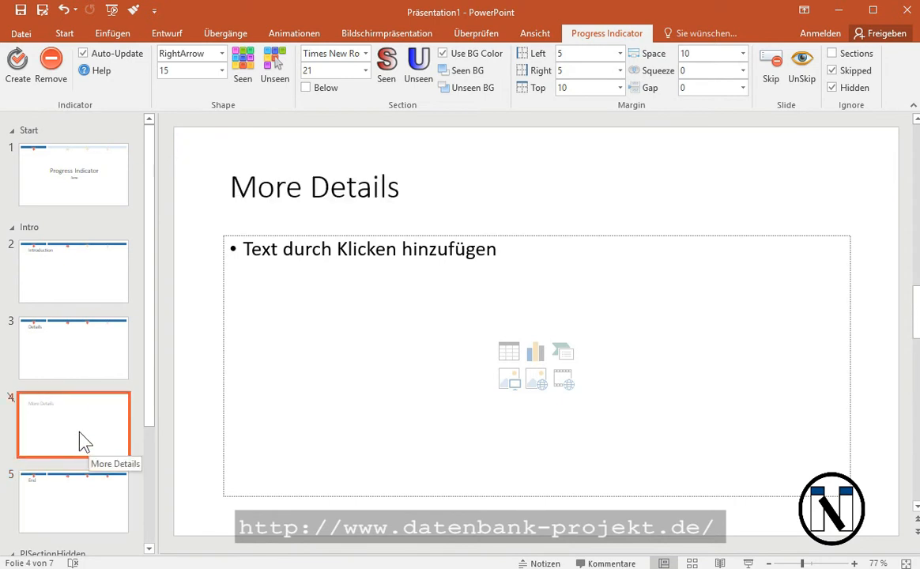
Insert a new slide after the Introduction slide and title it "Video".
{"action": "left_click", "coordinate": [109, 277]}
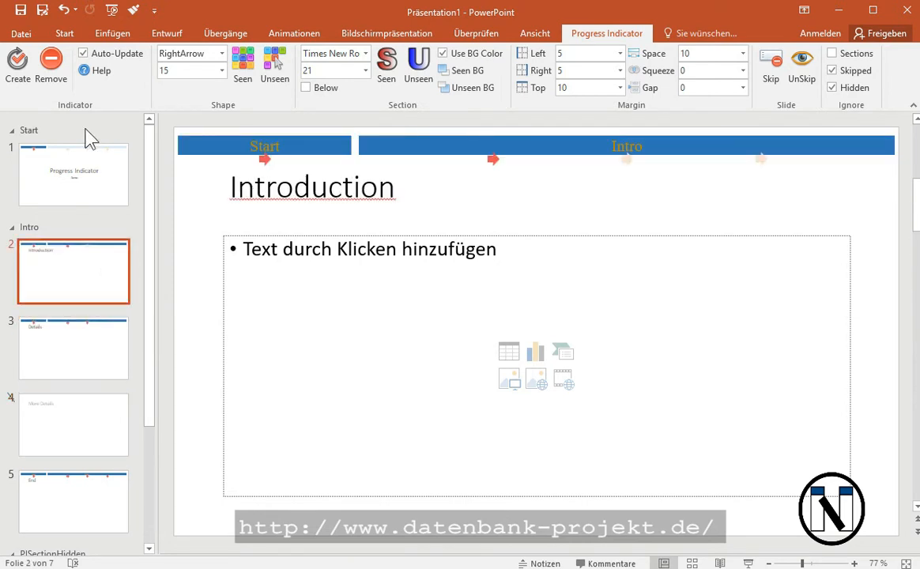
{"action": "left_click", "coordinate": [104, 33]}
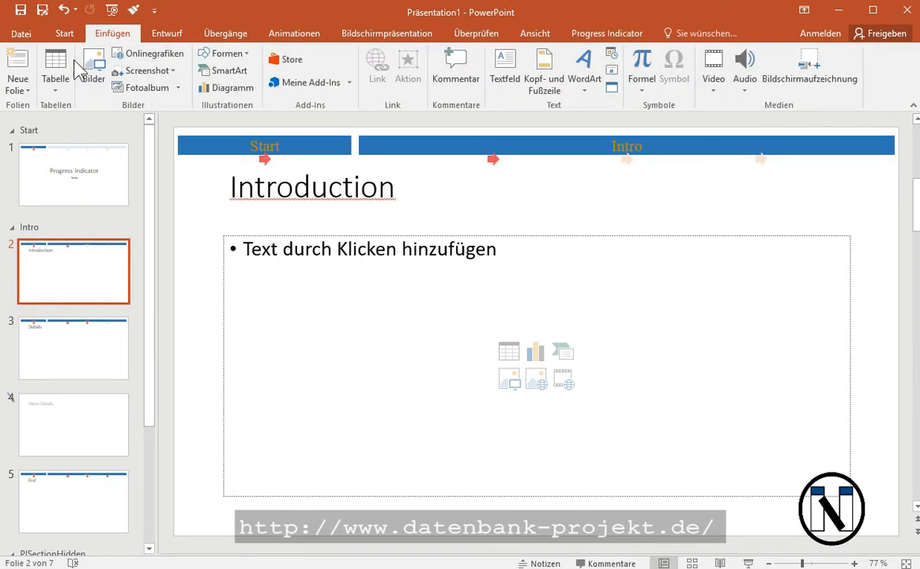
{"action": "left_click", "coordinate": [18, 75]}
{"action": "left_click", "coordinate": [365, 187]}
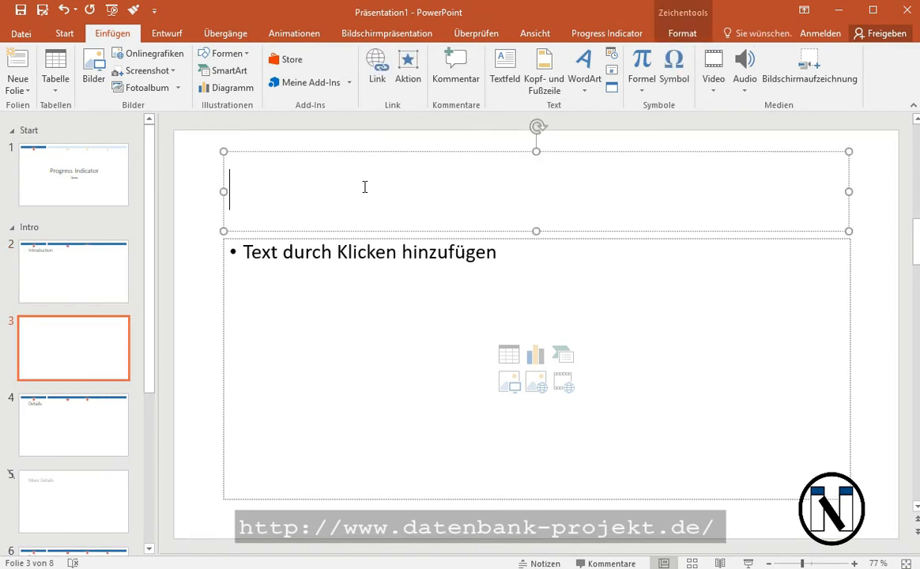
{"action": "type", "text": "Video"}
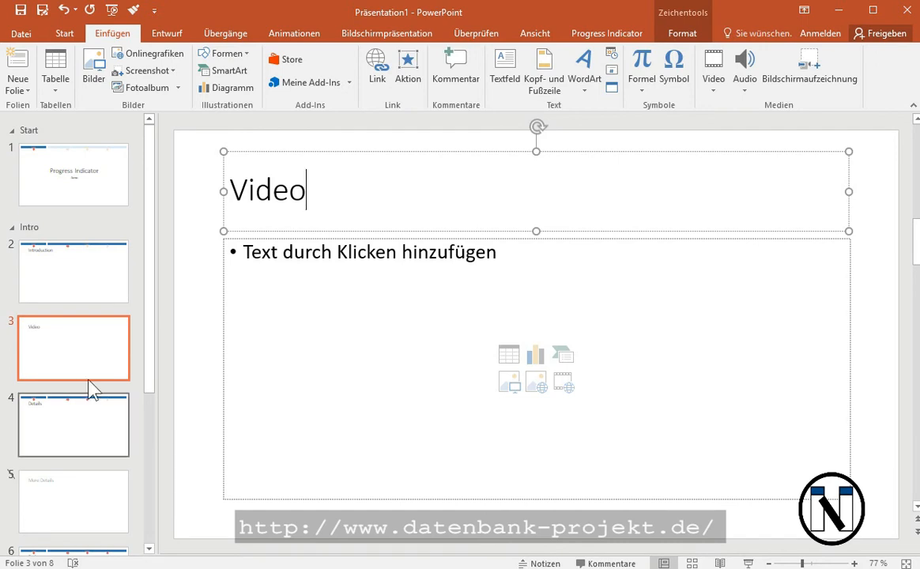
Create the progress indicator again with the Video slide included, and mark the Video slide as skipped.
{"action": "left_click", "coordinate": [99, 283]}
{"action": "left_click", "coordinate": [97, 340]}
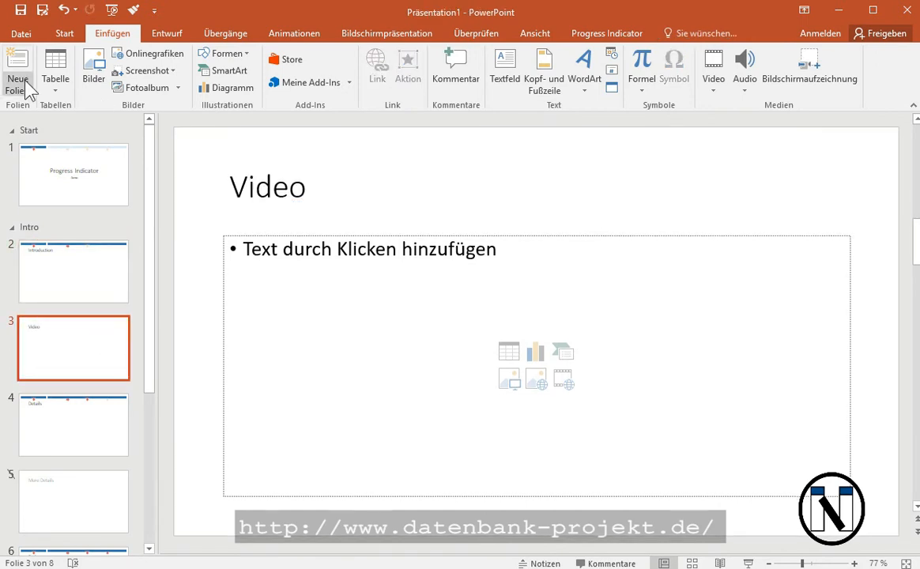
{"action": "left_click", "coordinate": [603, 36]}
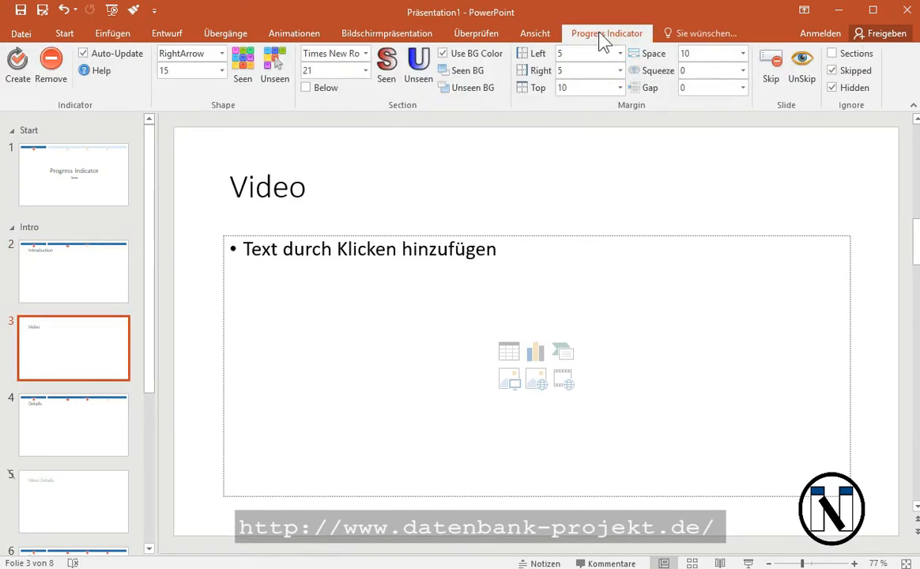
{"action": "left_click", "coordinate": [18, 62]}
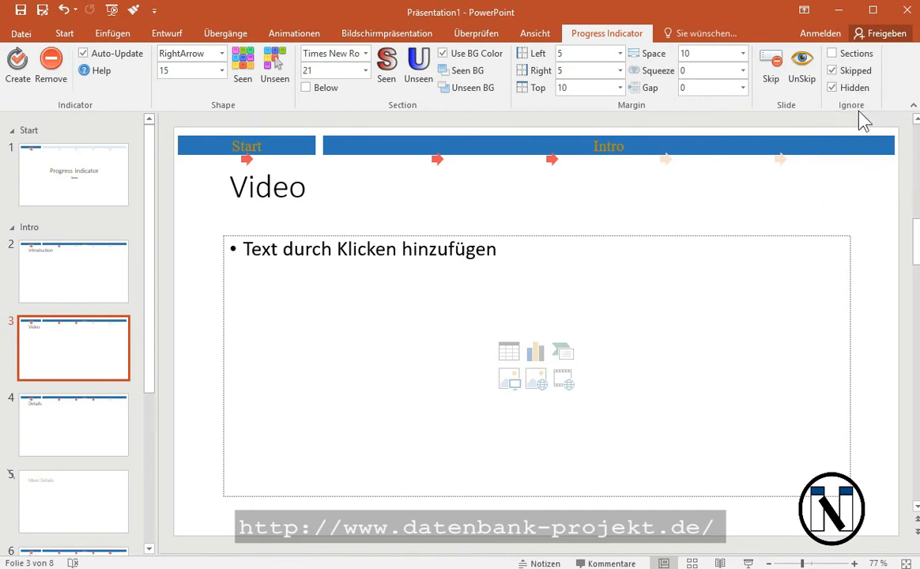
{"action": "left_click", "coordinate": [778, 72]}
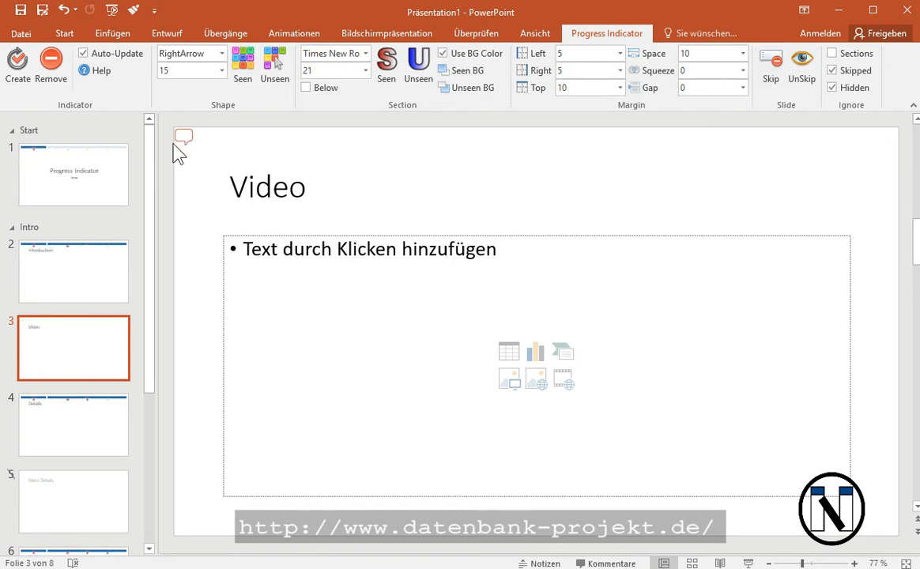
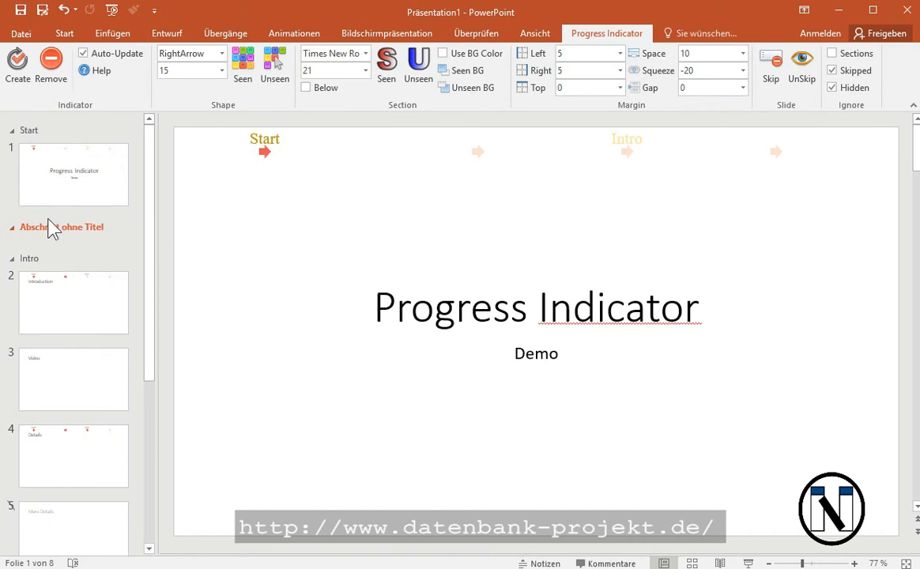
Try to create the indicator with the empty section "Abschnitt ohne Titel" selected, and remove that section.
{"action": "left_click", "coordinate": [14, 68]}
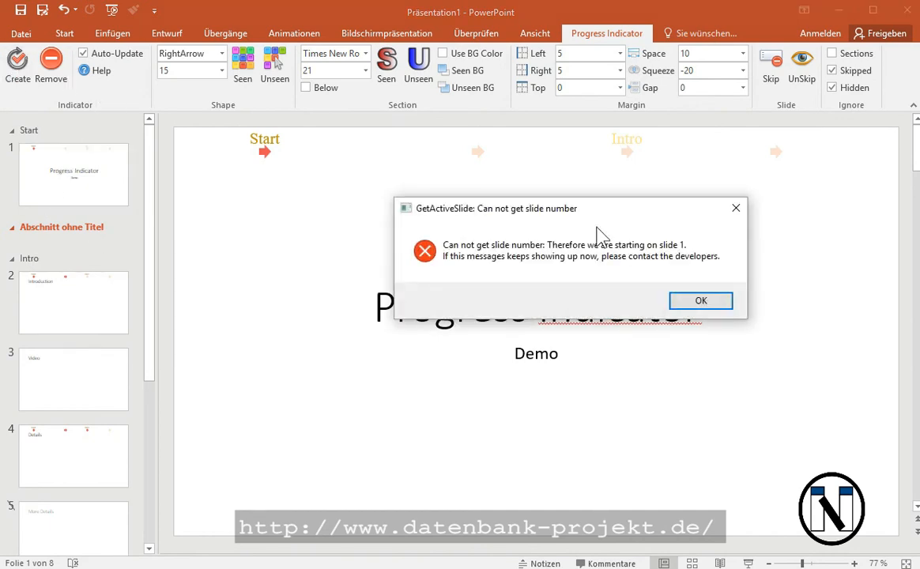
{"action": "left_click", "coordinate": [701, 302]}
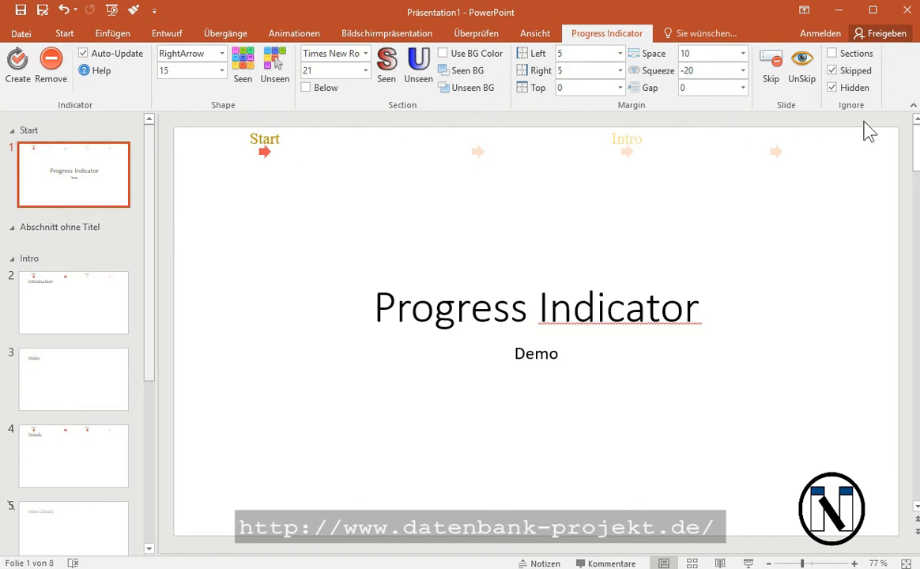
{"action": "right_click", "coordinate": [79, 231]}
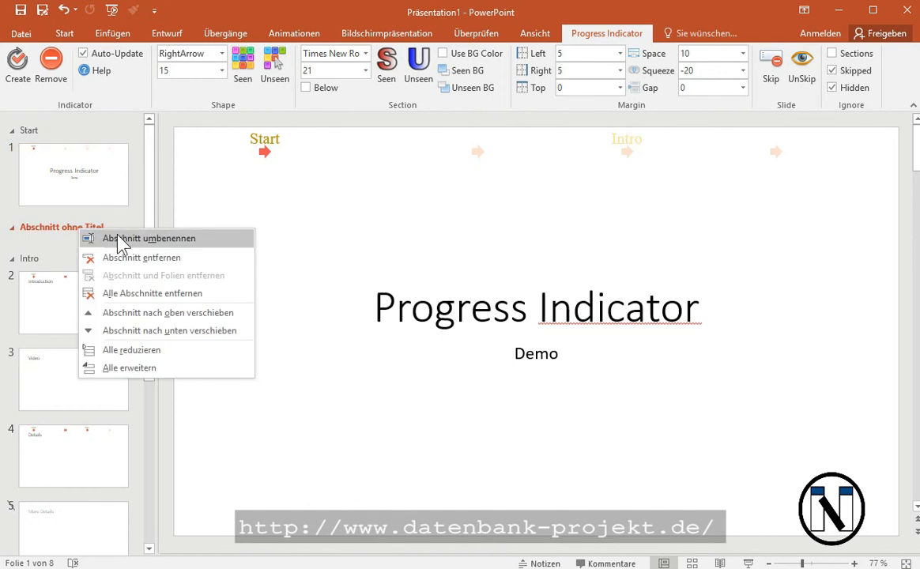
{"action": "left_click", "coordinate": [129, 258]}
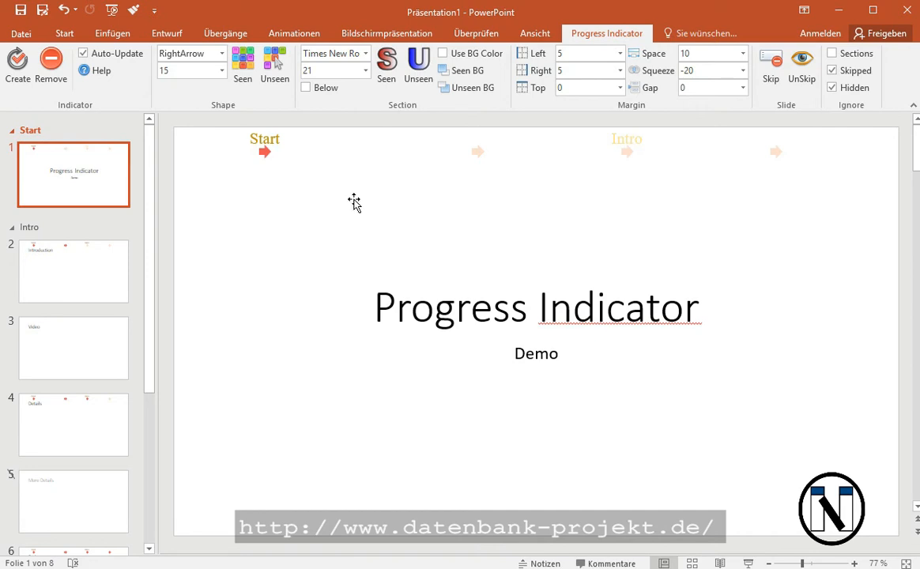
Read the add-in's help on sections, skipped slides and special section names, and close it.
{"action": "left_click", "coordinate": [101, 73]}
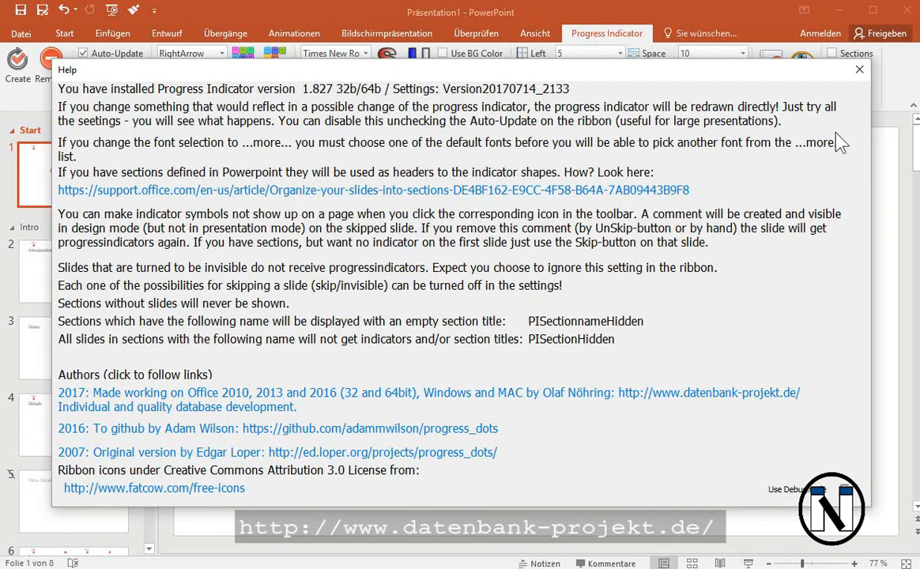
{"action": "left_click_drag", "start_coordinate": [477, 70], "coordinate": [470, 103]}
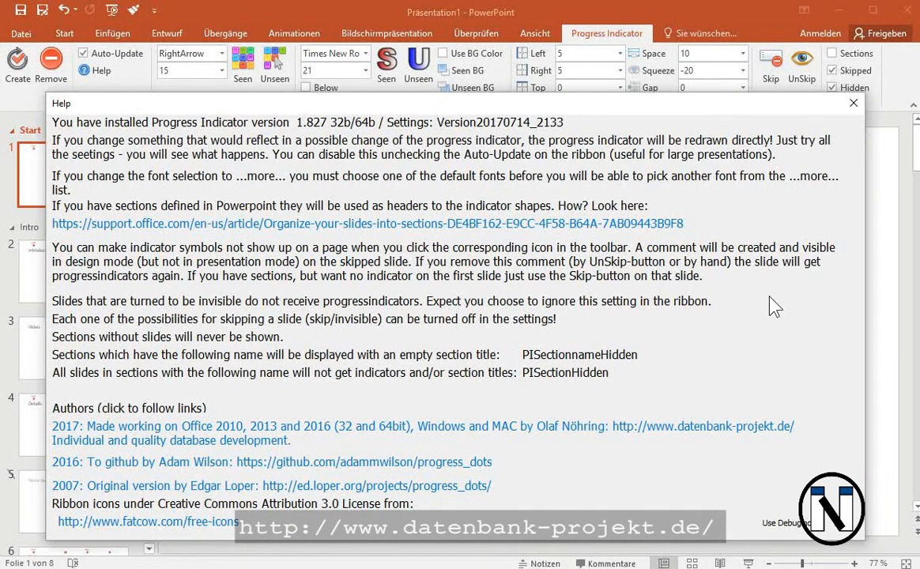
{"action": "left_click", "coordinate": [853, 103]}
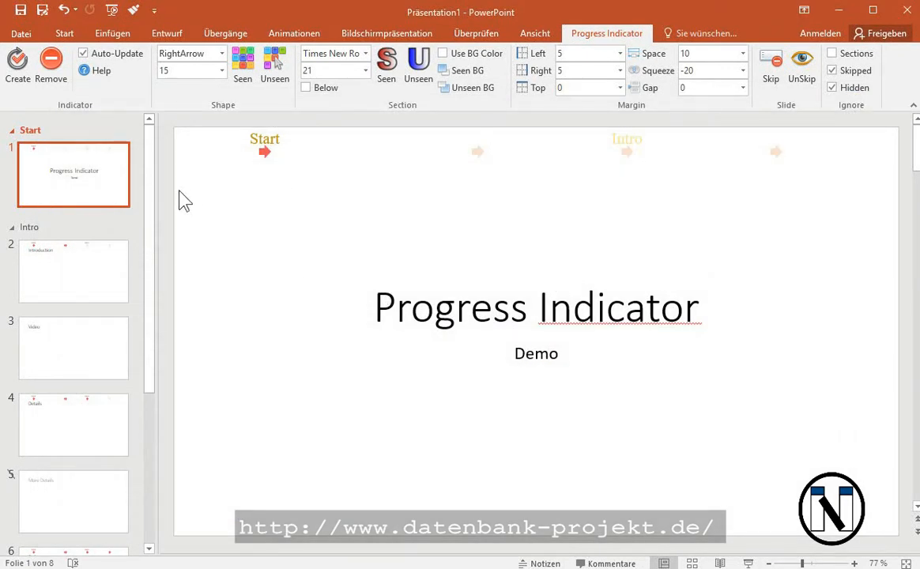
Set the indicator's section label font to Felix Titling, chosen from the full list of installed fonts.
{"action": "left_click", "coordinate": [66, 273]}
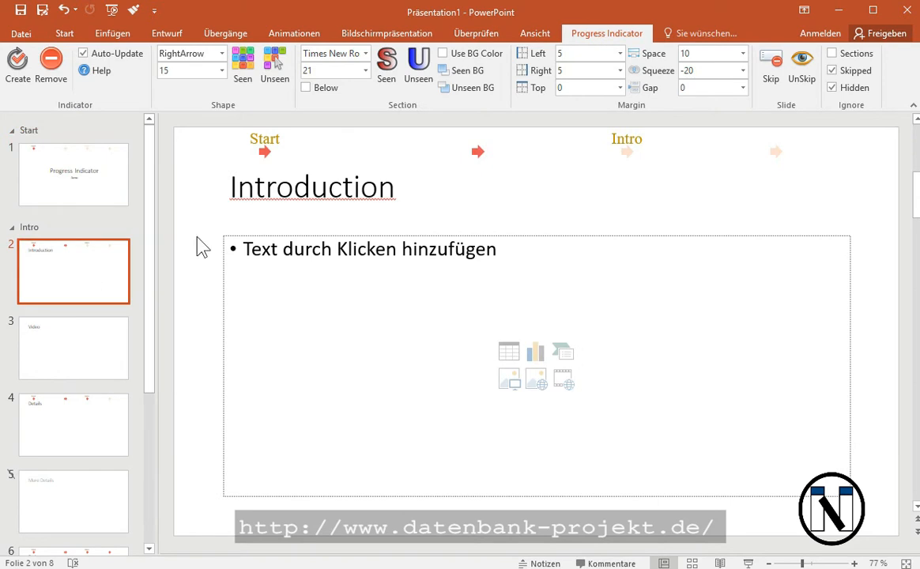
{"action": "left_click", "coordinate": [222, 54]}
{"action": "left_click", "coordinate": [223, 57]}
{"action": "left_click", "coordinate": [366, 53]}
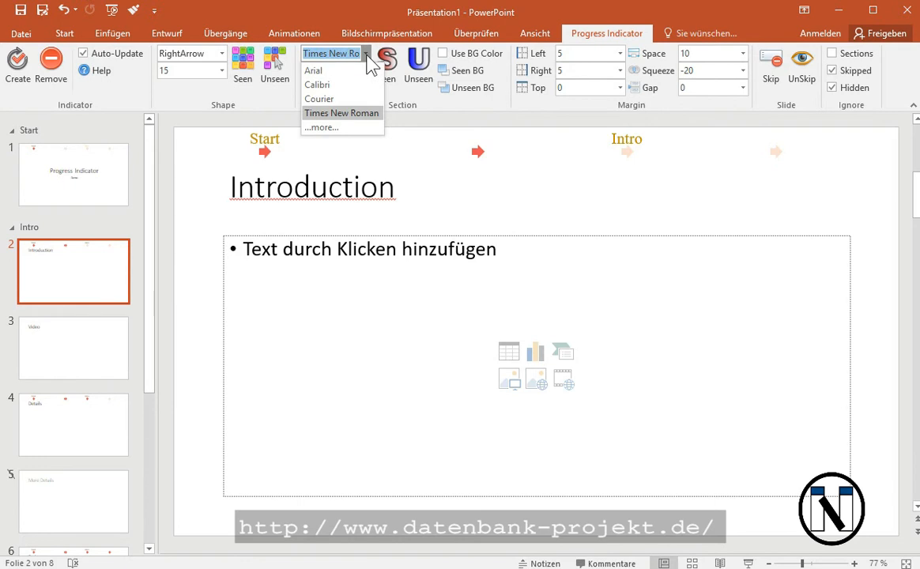
{"action": "left_click", "coordinate": [345, 127]}
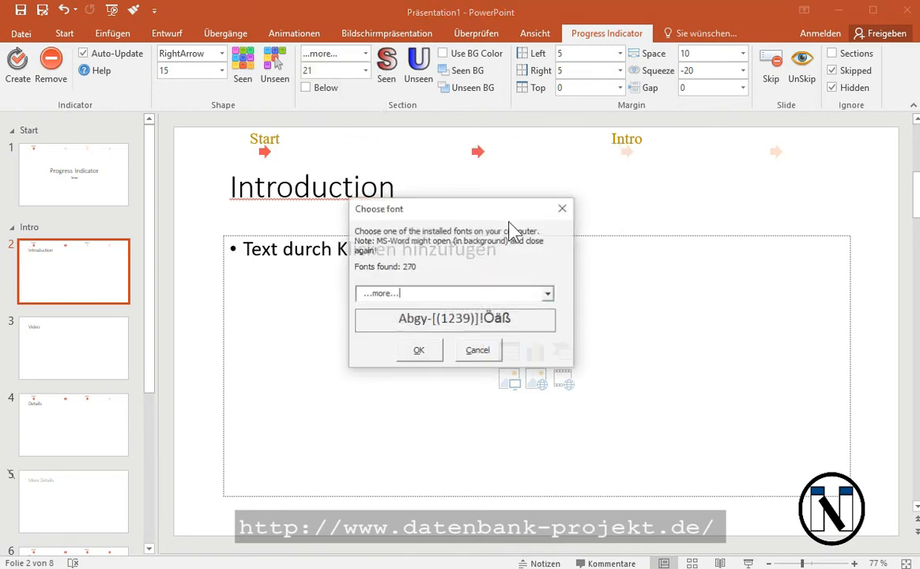
{"action": "left_click_drag", "start_coordinate": [479, 212], "coordinate": [544, 182]}
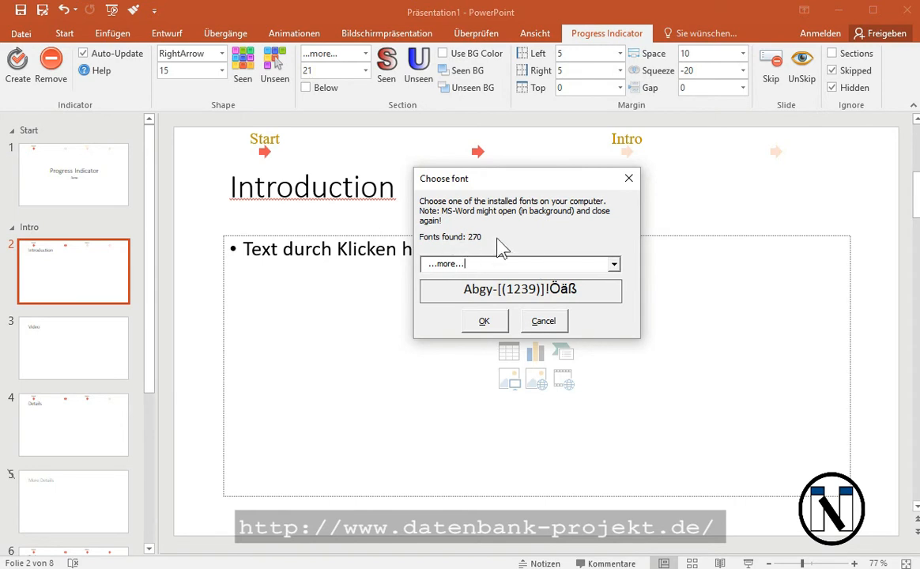
{"action": "left_click", "coordinate": [614, 264]}
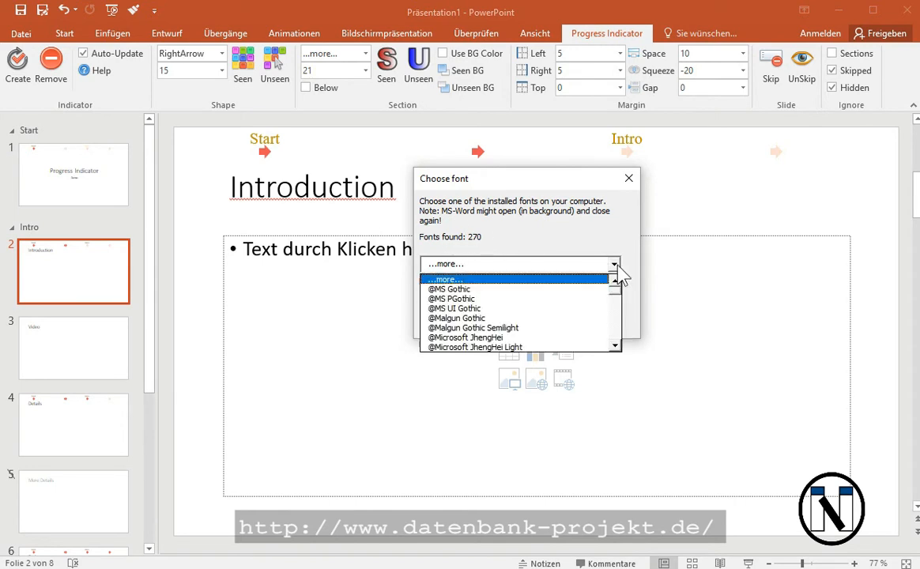
{"action": "left_click", "coordinate": [618, 300]}
{"action": "scroll", "coordinate": [619, 305], "scroll_direction": "down", "scroll_amount": 10}
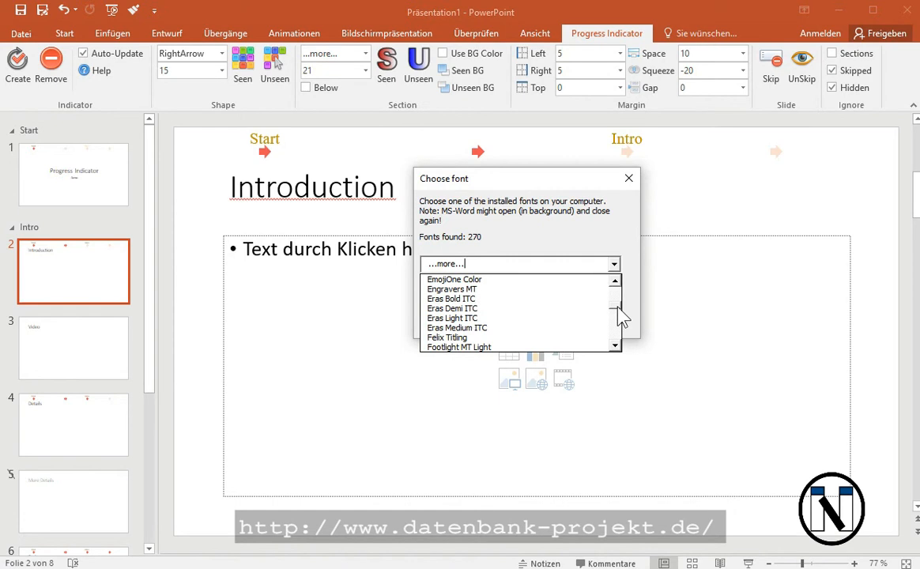
{"action": "left_click", "coordinate": [471, 338]}
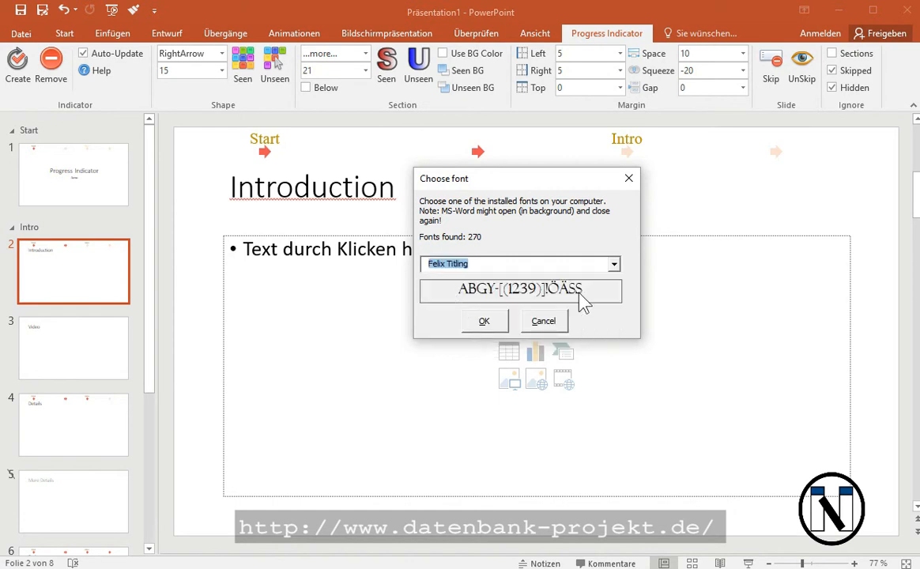
{"action": "left_click", "coordinate": [485, 321]}
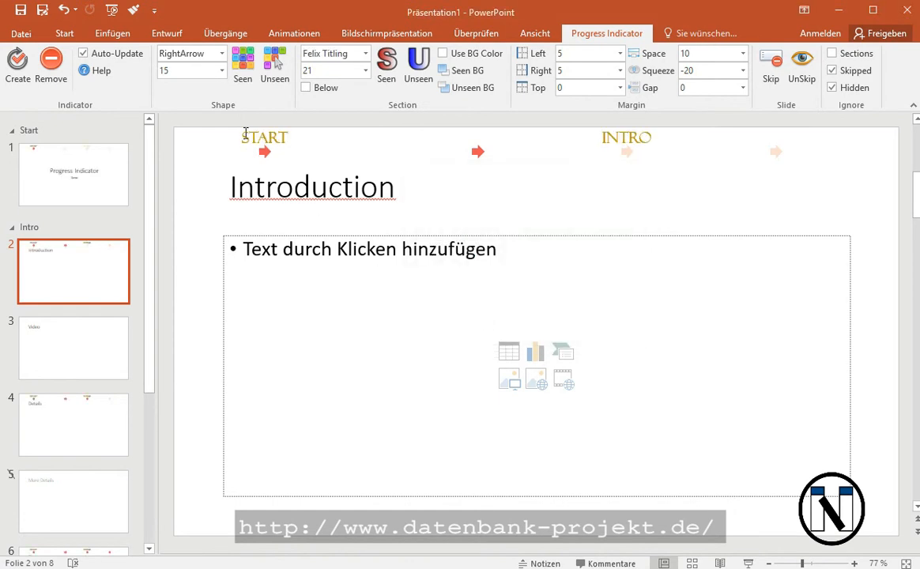